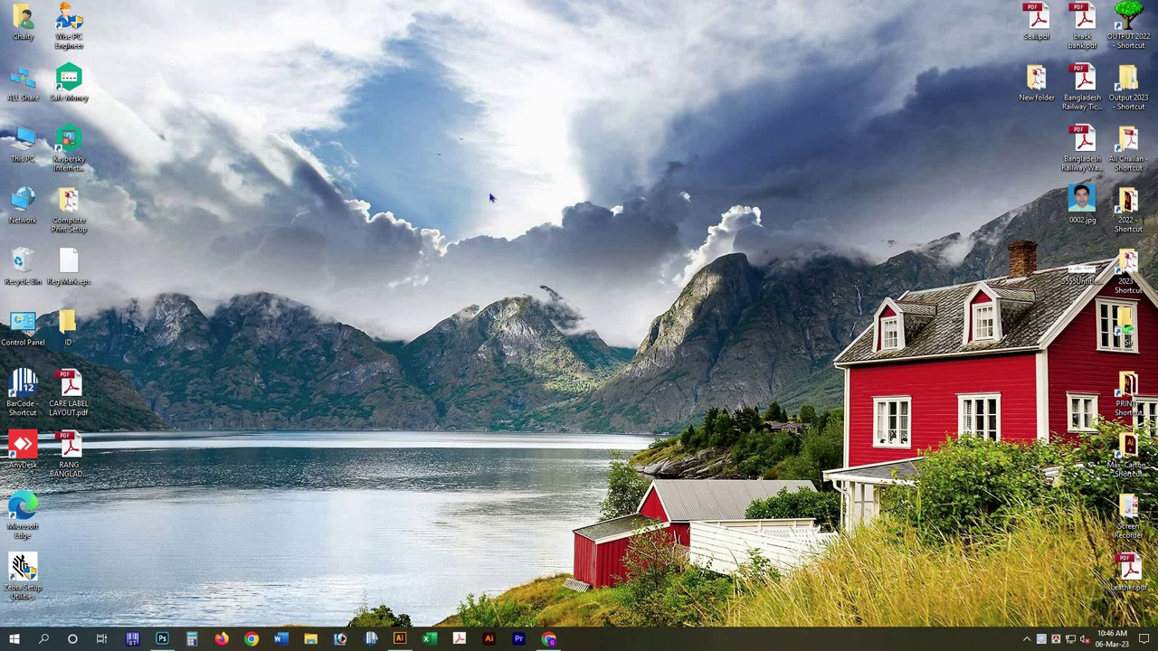
Refresh the desktop, then create a new blank A4 Illustrator document.
right_click(454, 152)
right_click(380, 116)
click(413, 153)
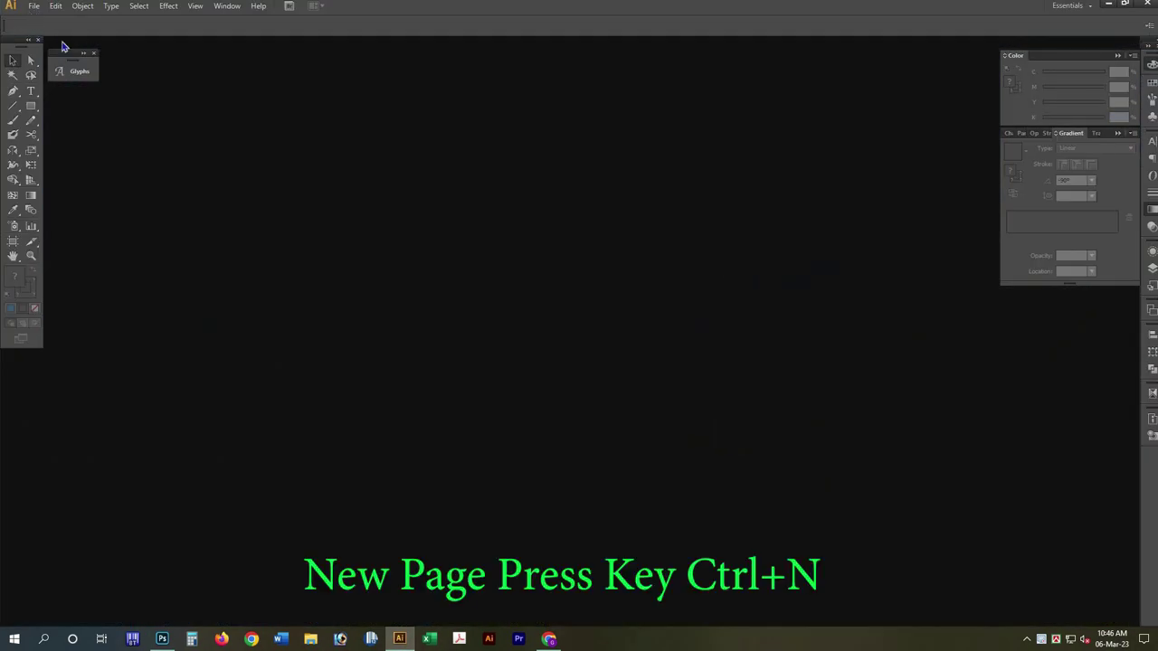
click(34, 6)
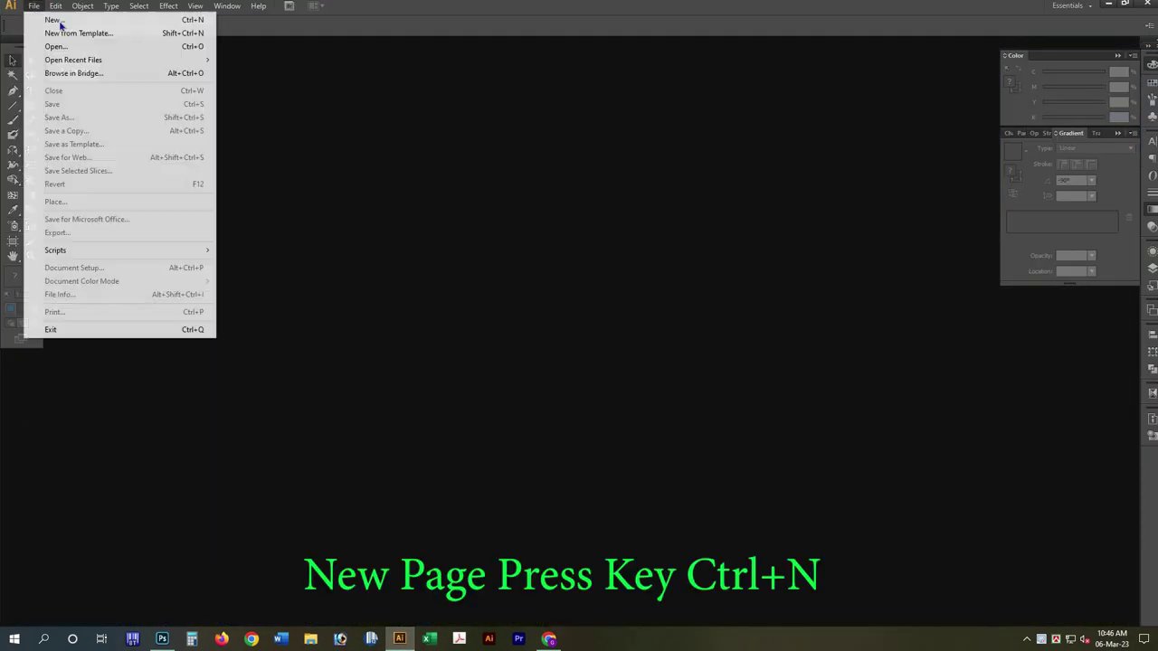
key(ctrl+n)
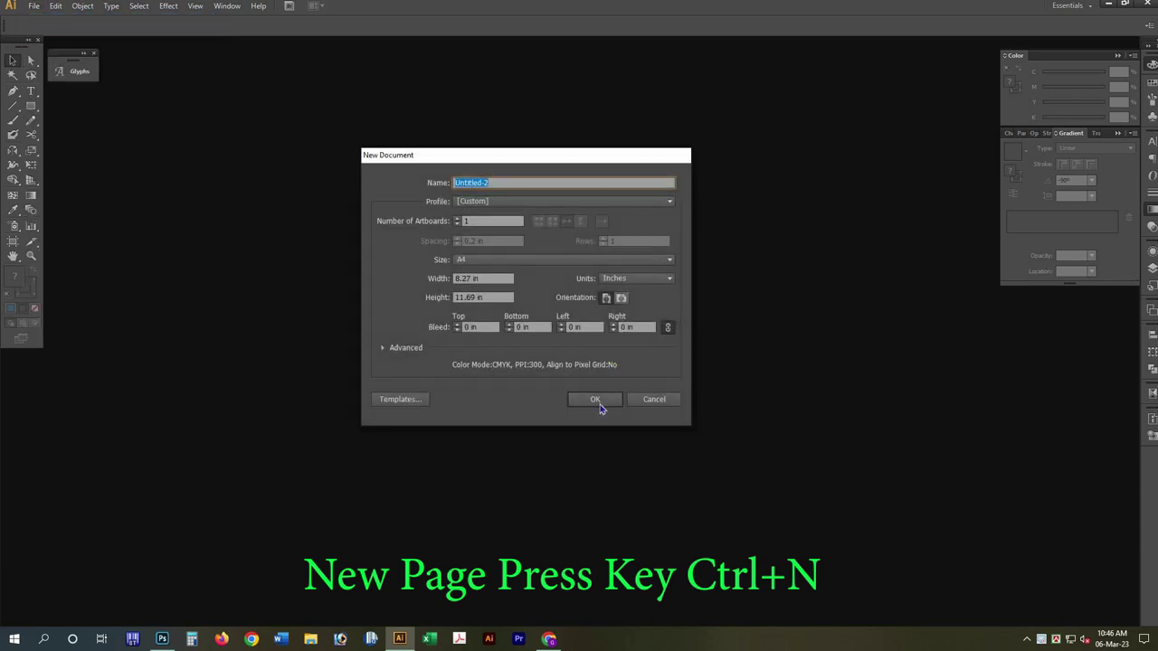
click(597, 402)
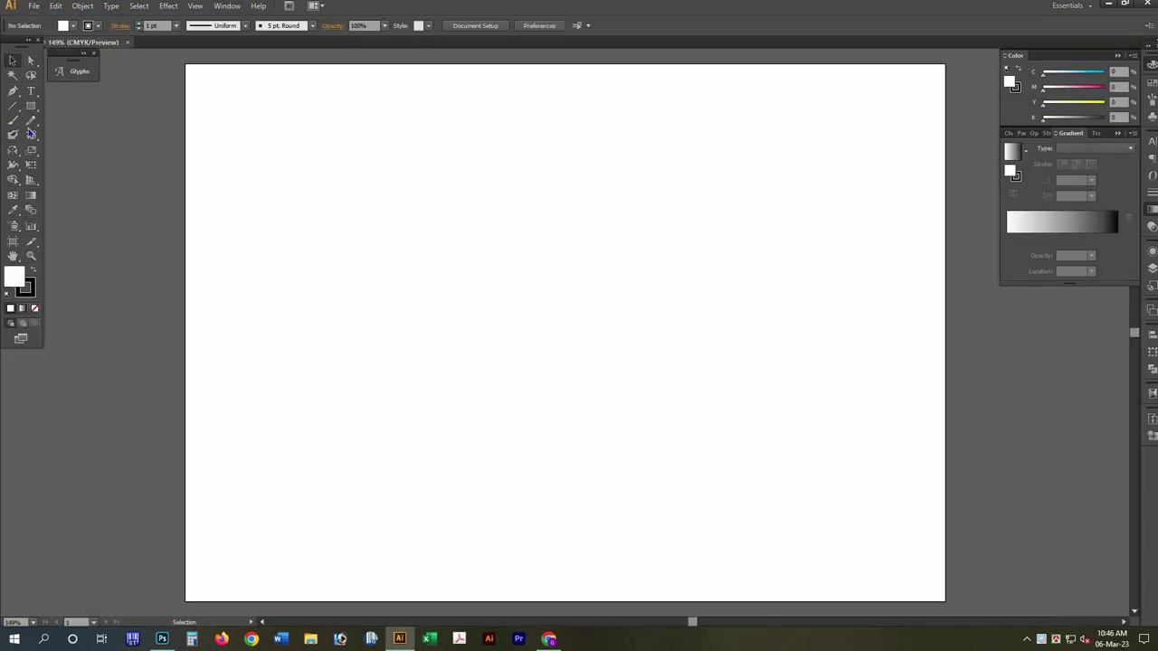
Draw a small no-fill circle and copy it straight down to stack circles.
click(30, 106)
key(l)
drag(515, 241, 536, 261)
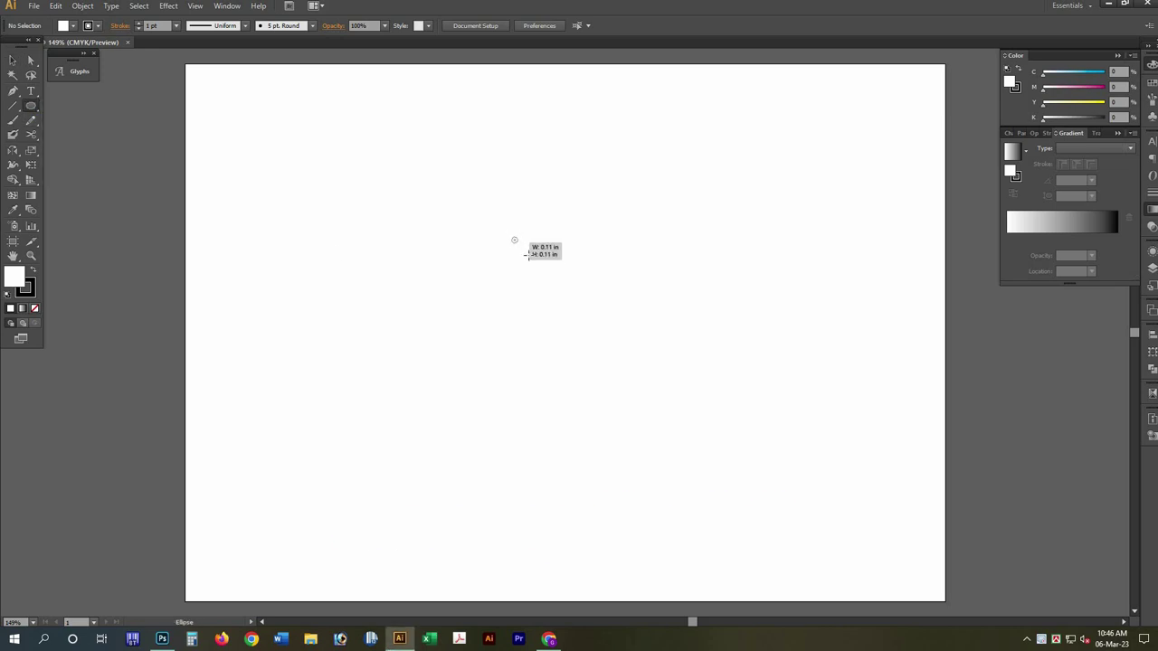
drag(39, 299, 36, 311)
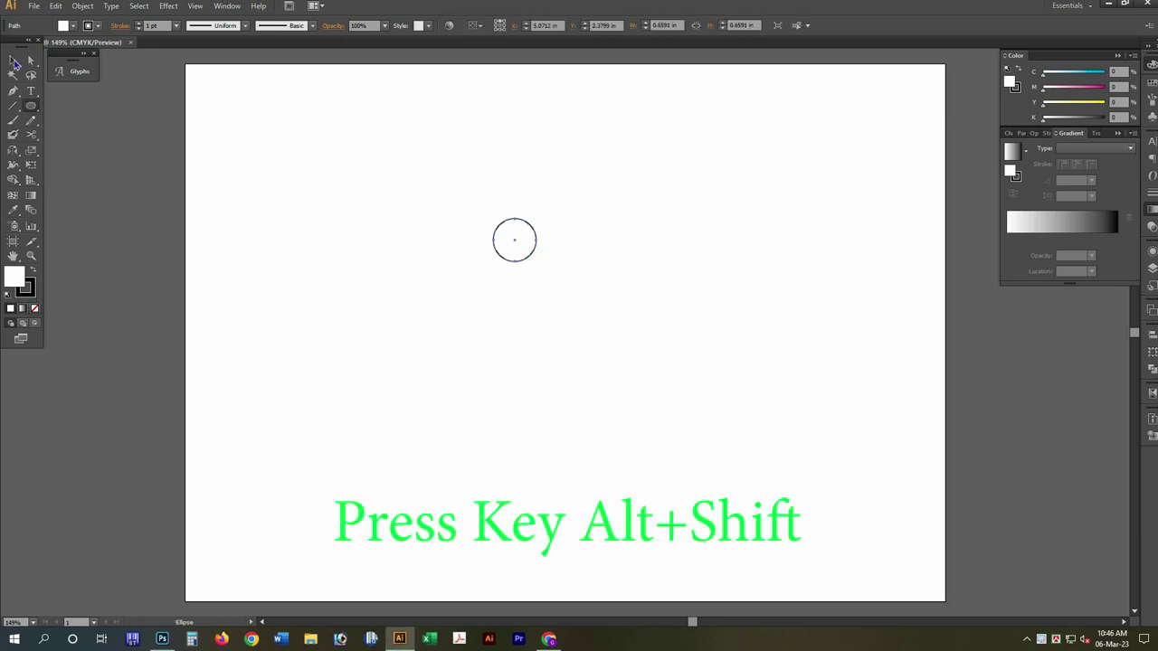
key(slash)
click(14, 61)
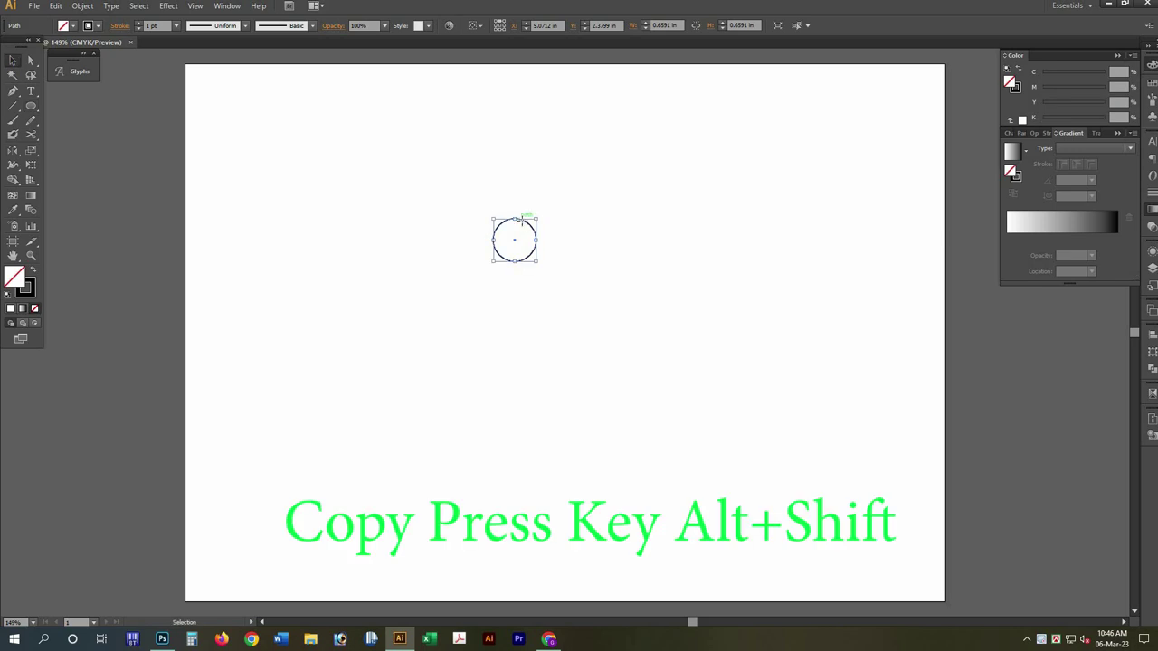
drag(525, 261, 526, 344)
Draw a medium circle around the top two circles and a large one around all three.
click(31, 106)
key(ctrl+shift+a)
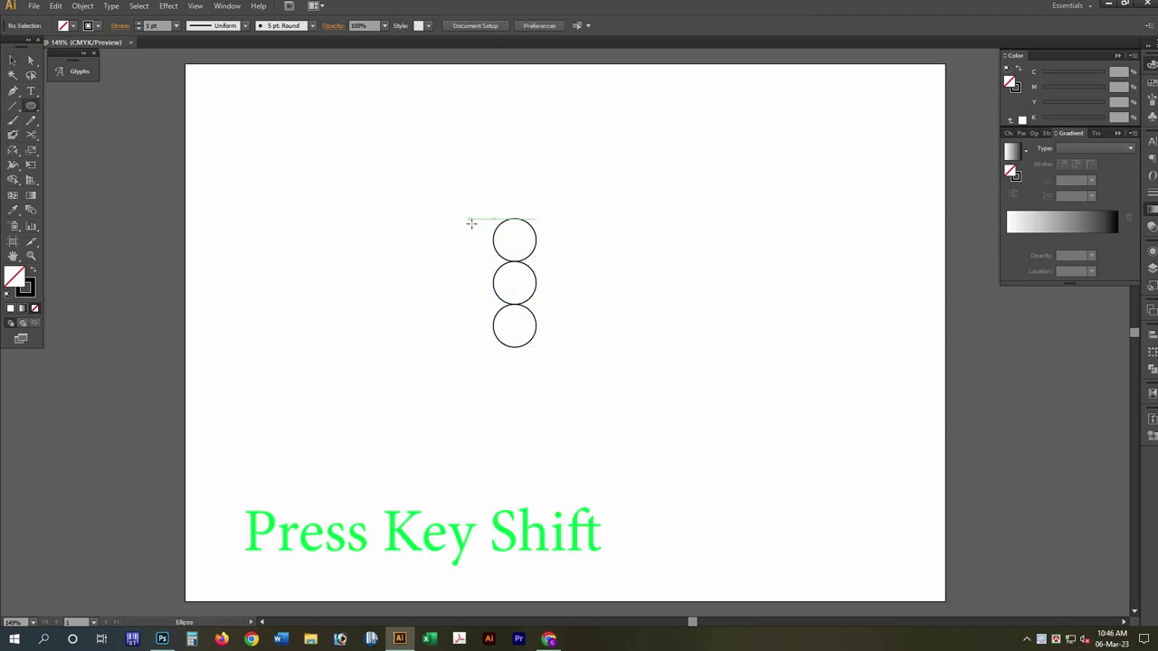
drag(469, 218, 507, 306)
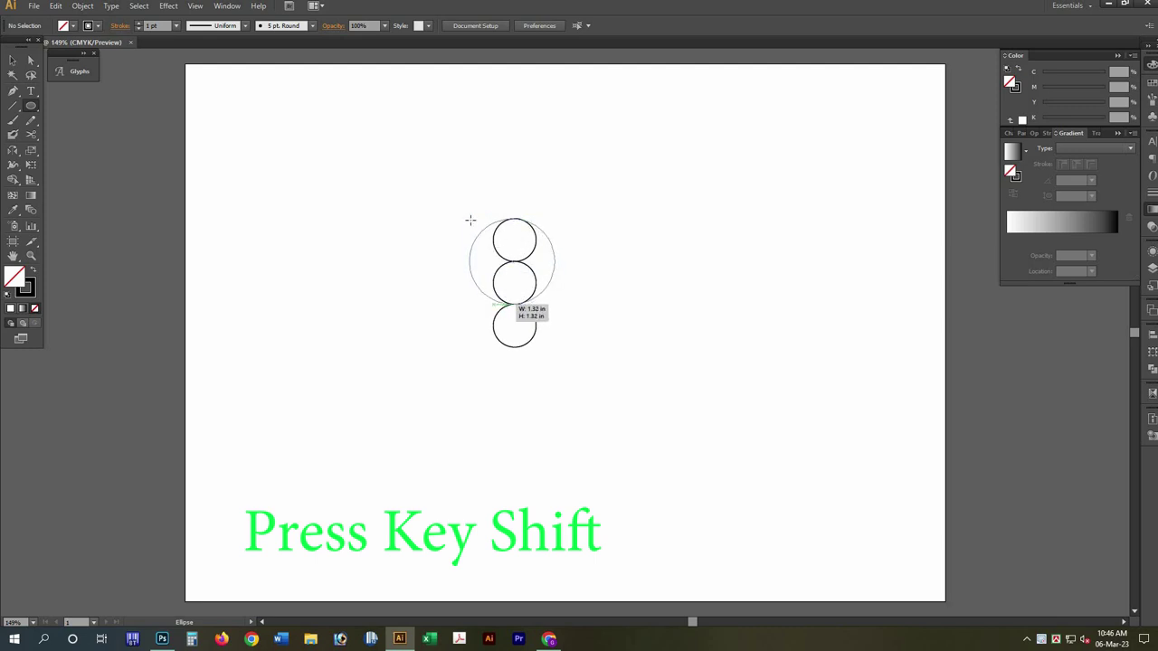
drag(469, 218, 521, 347)
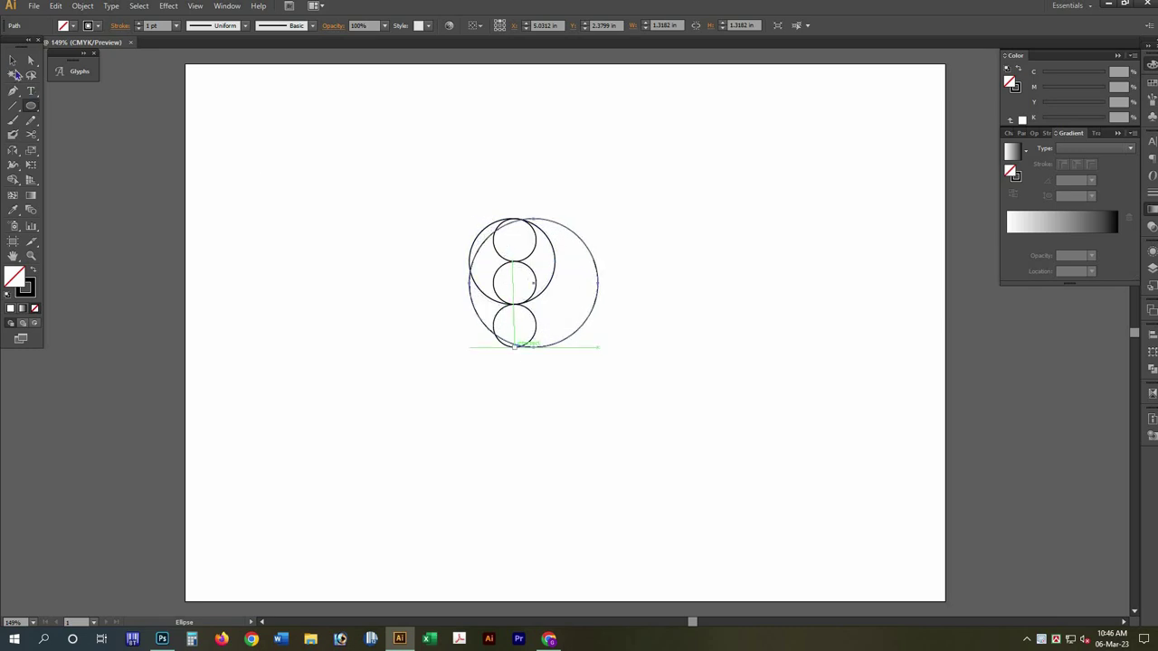
Horizontally centre-align all the circles, then select the medium circle.
key(v)
drag(666, 445, 452, 183)
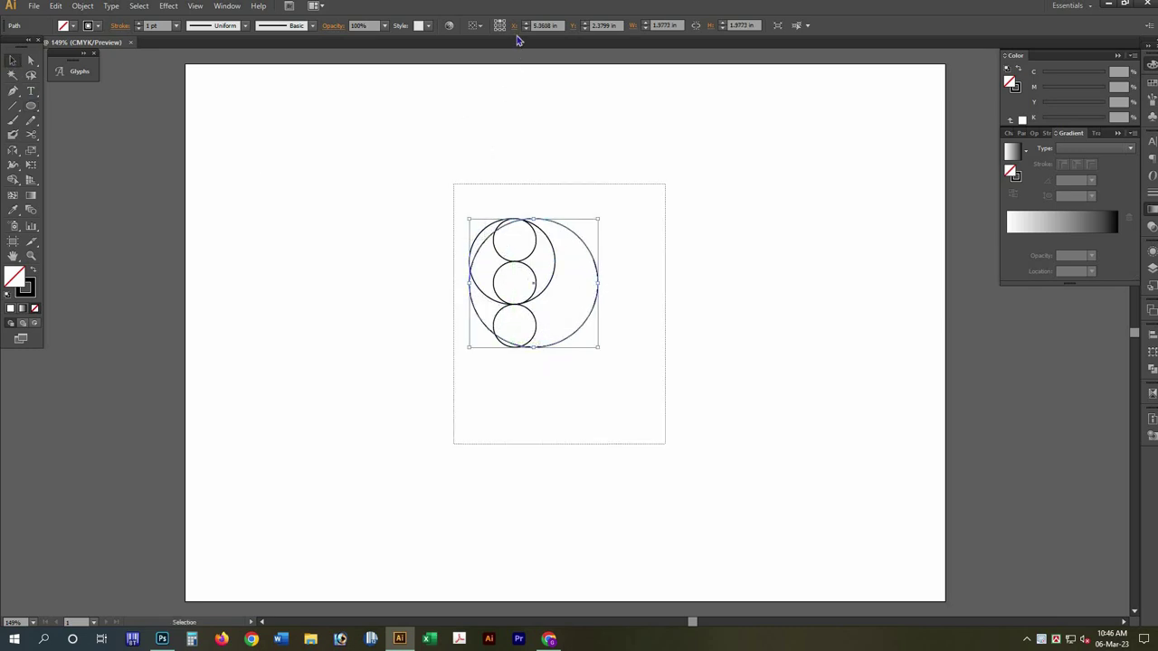
click(514, 27)
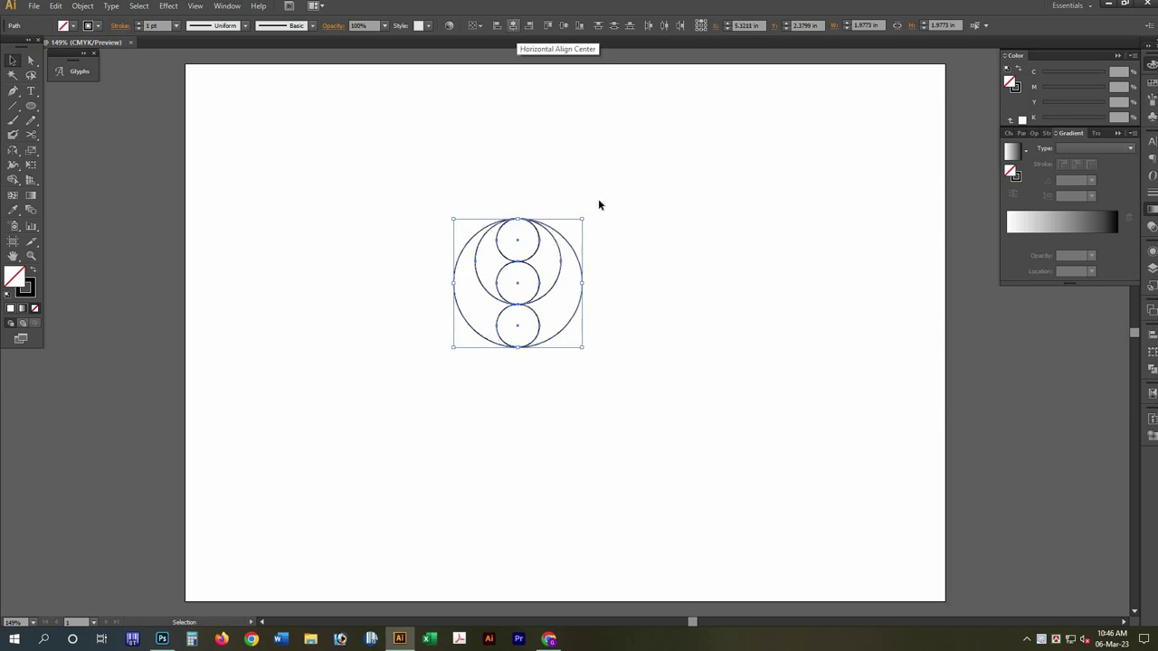
click(566, 286)
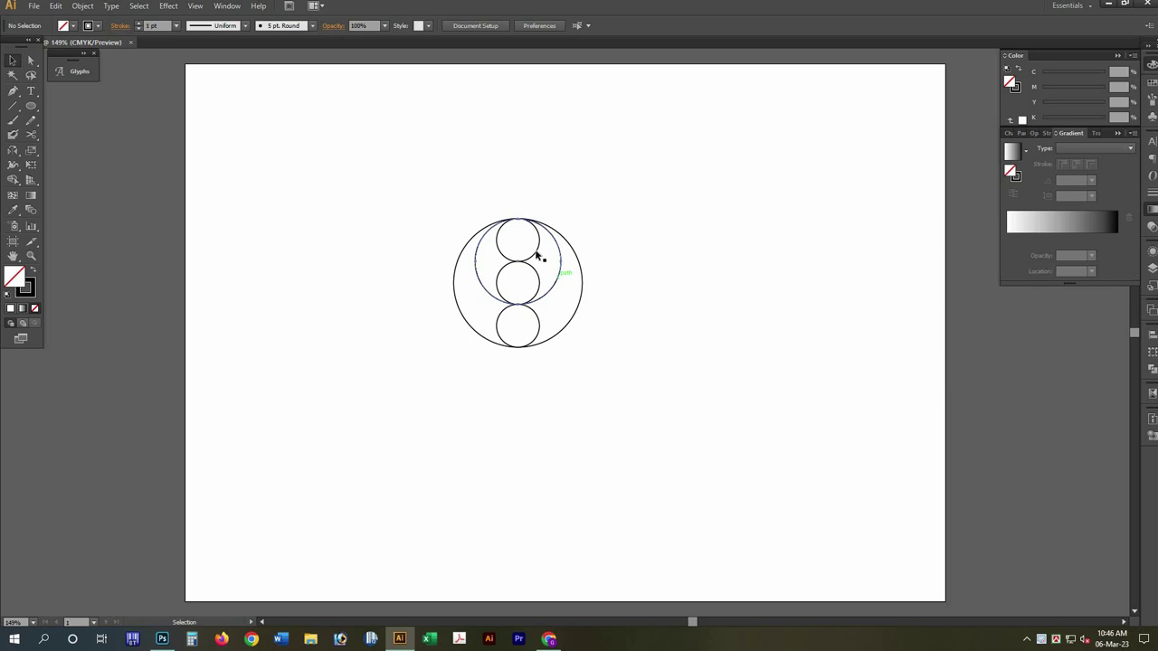
click(540, 257)
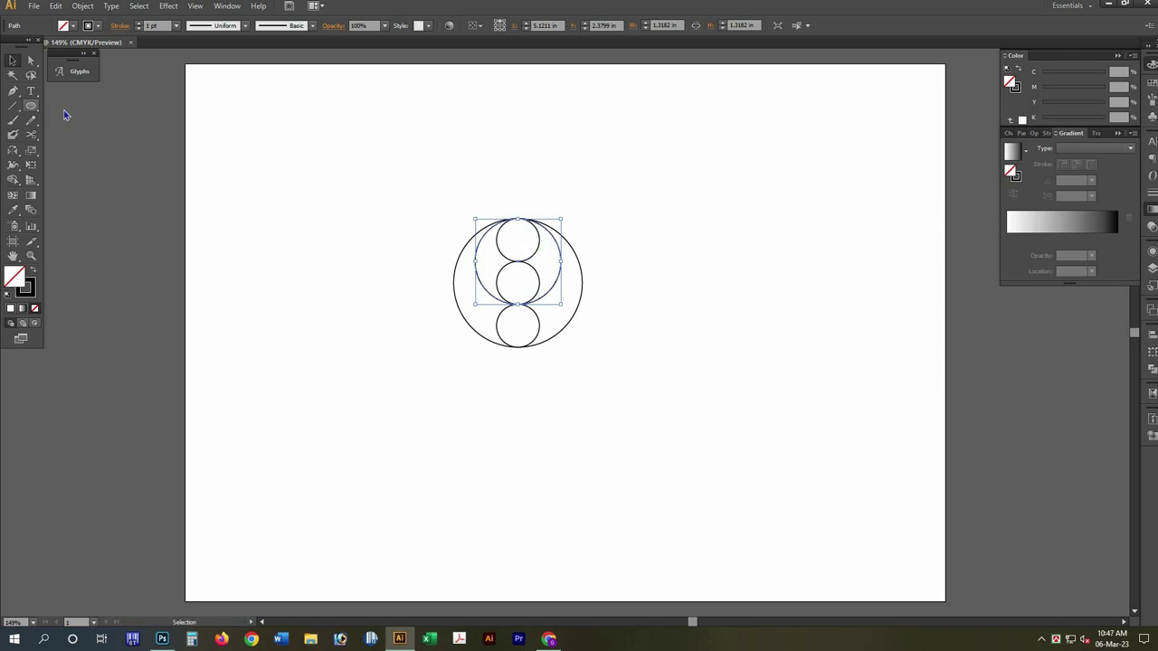
Add rectangles across the top and lowest circles plus a vertical stem bar at left.
drag(30, 105, 77, 107)
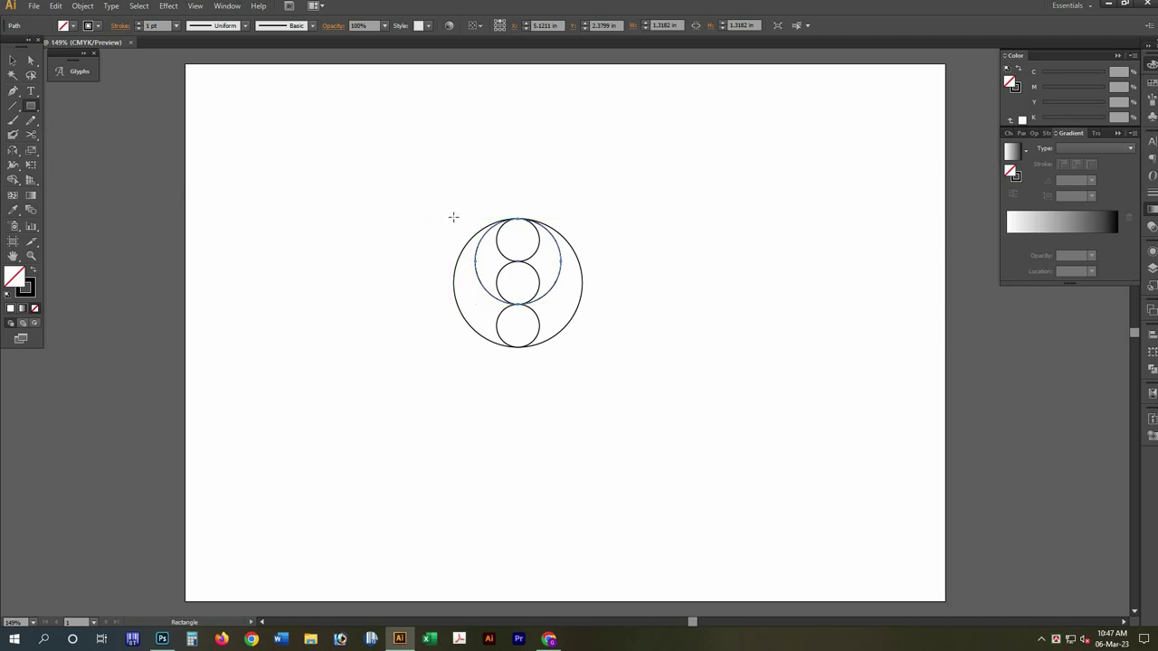
mouse_move(571, 259)
mouse_down()
mouse_move(627, 260)
mouse_move(685, 343)
mouse_up()
key(v)
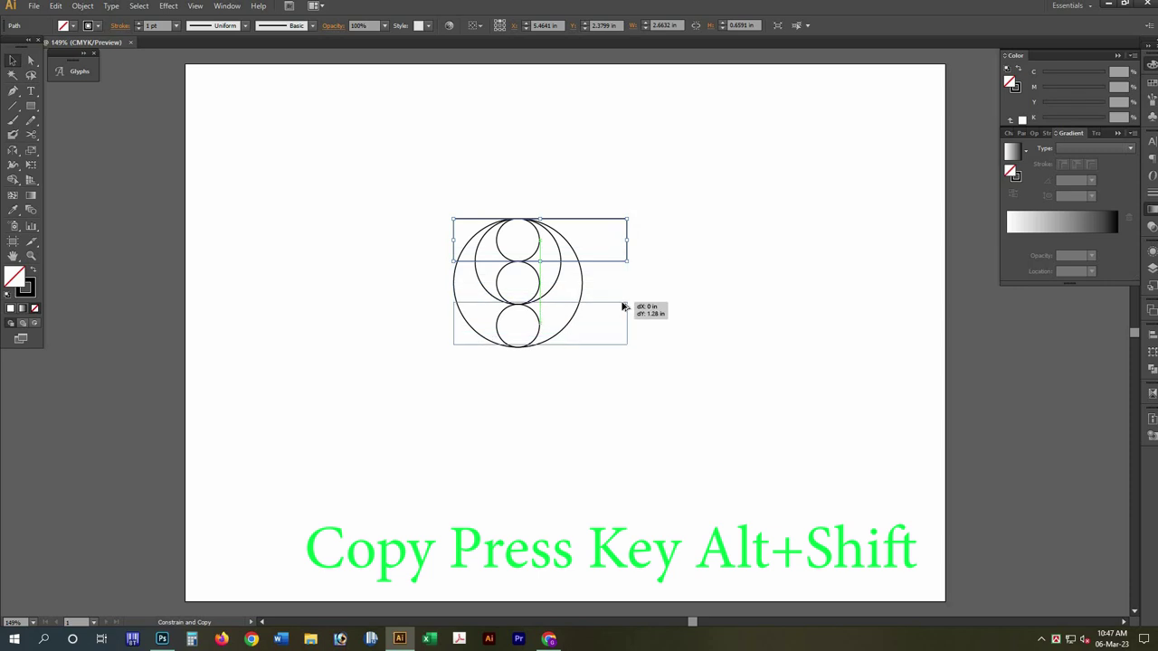
mouse_move(623, 323)
mouse_down()
mouse_move(635, 424)
mouse_move(579, 533)
mouse_up()
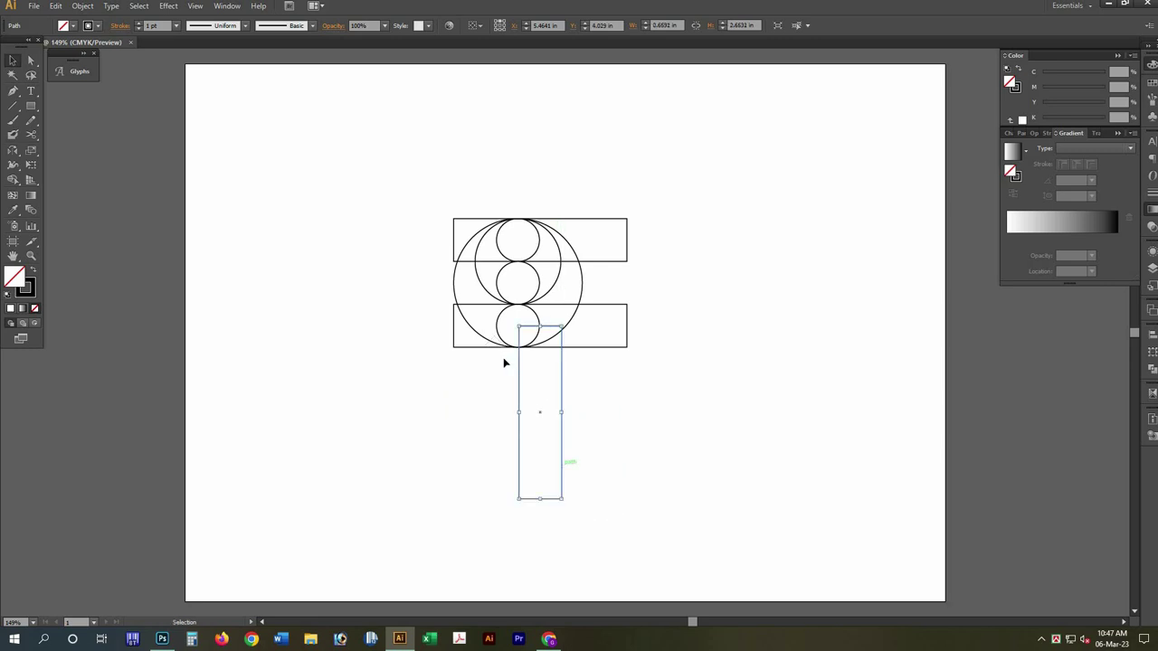
mouse_move(547, 465)
mouse_down()
mouse_move(496, 360)
mouse_move(504, 401)
mouse_up()
click(582, 422)
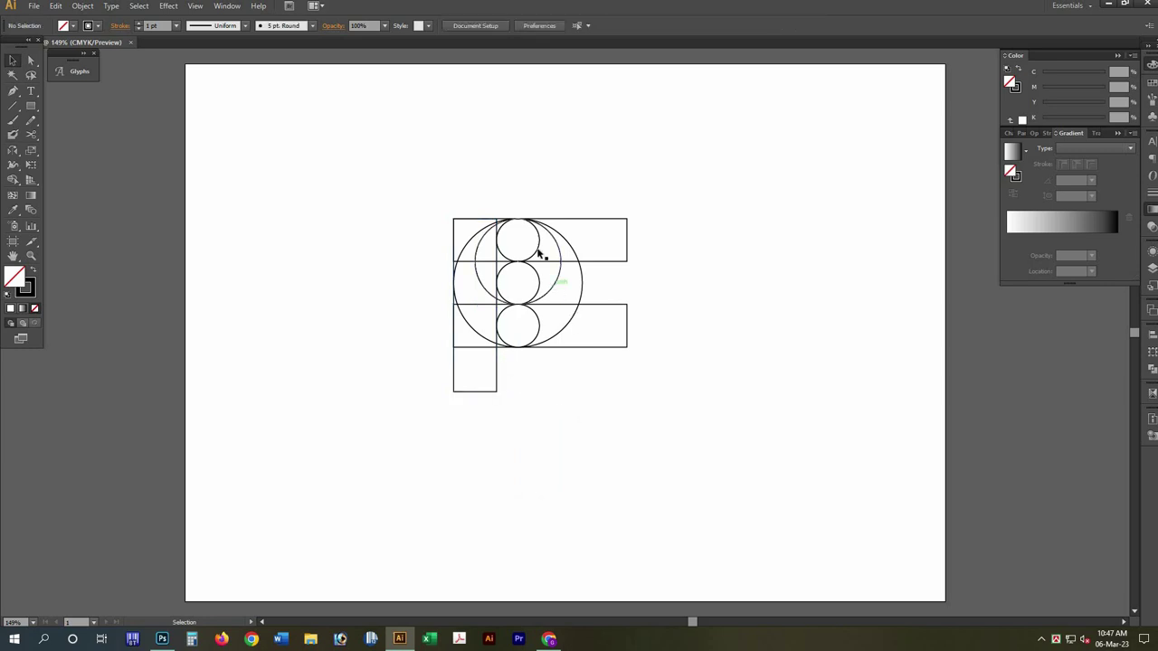
click(556, 290)
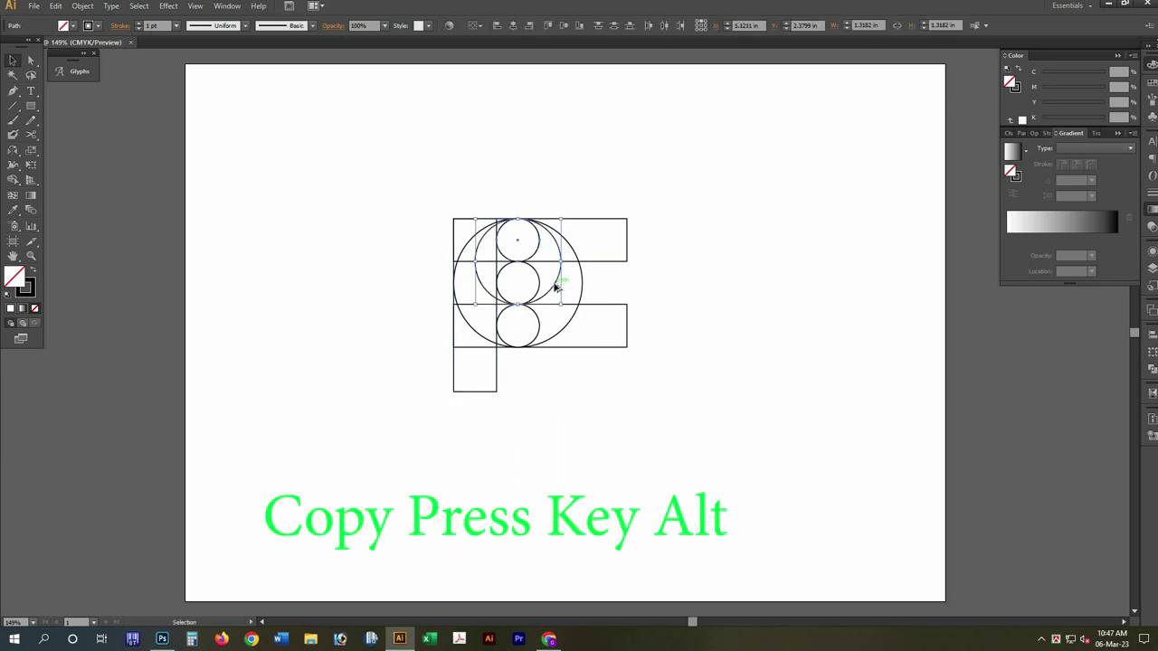
Copy the medium circle to the top-left corner, then select all construction shapes.
drag(522, 278, 491, 259)
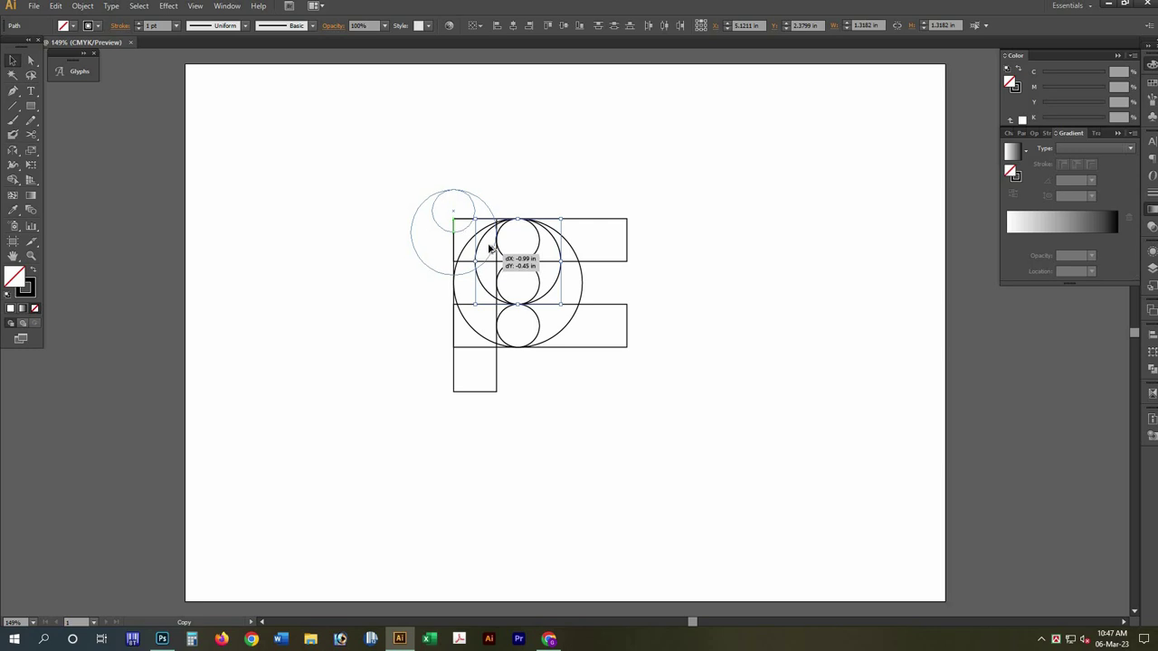
drag(490, 253, 492, 247)
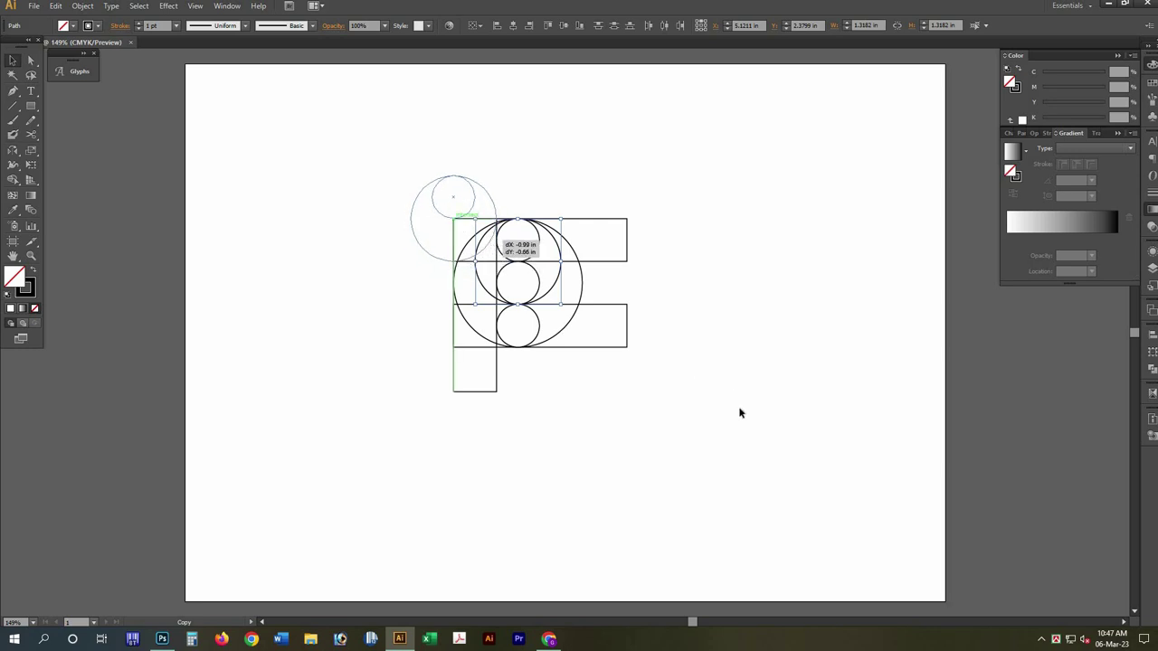
click(714, 492)
drag(692, 474, 351, 121)
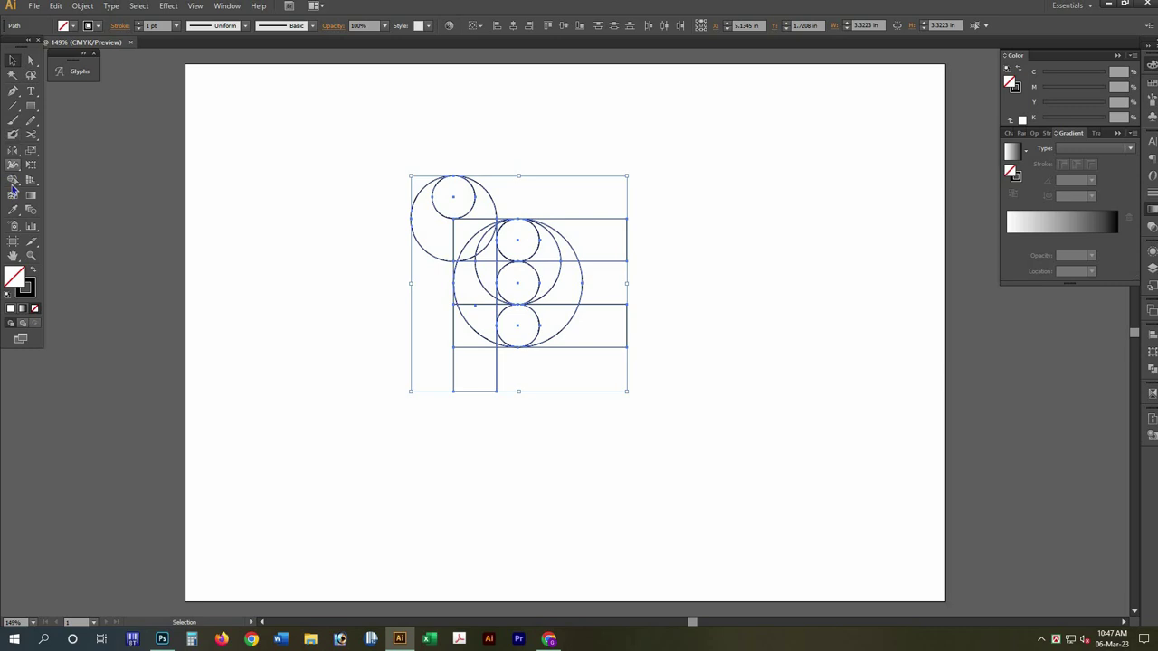
Copy the top-left circle down and place it beside the stem's lower left.
key(shift+m)
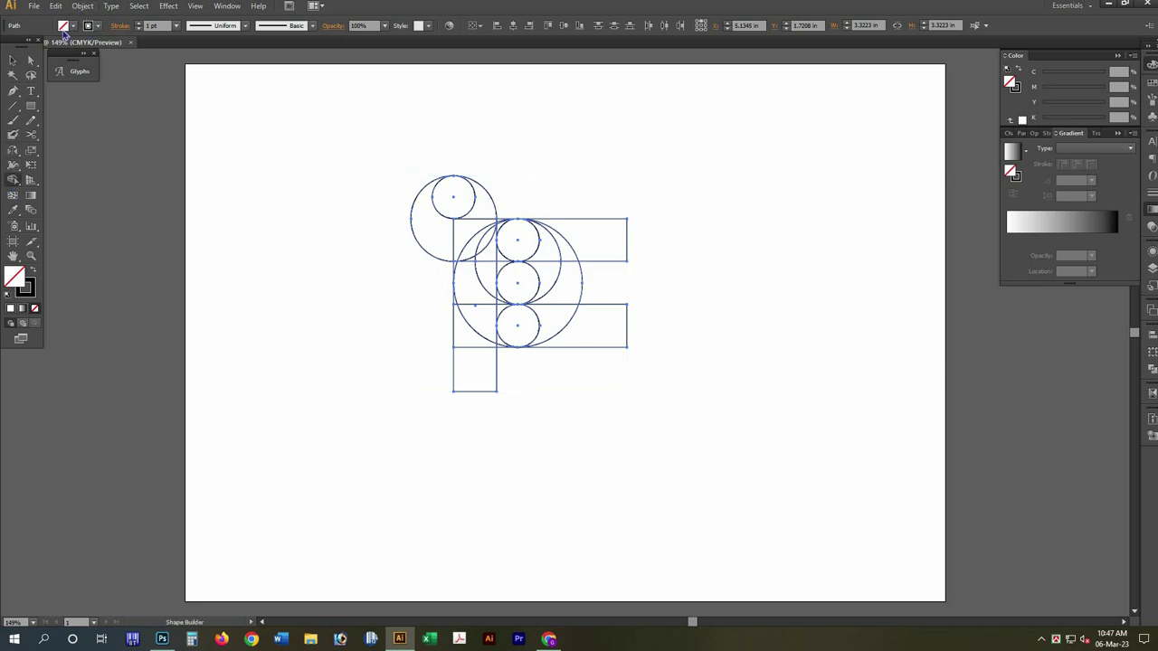
click(63, 25)
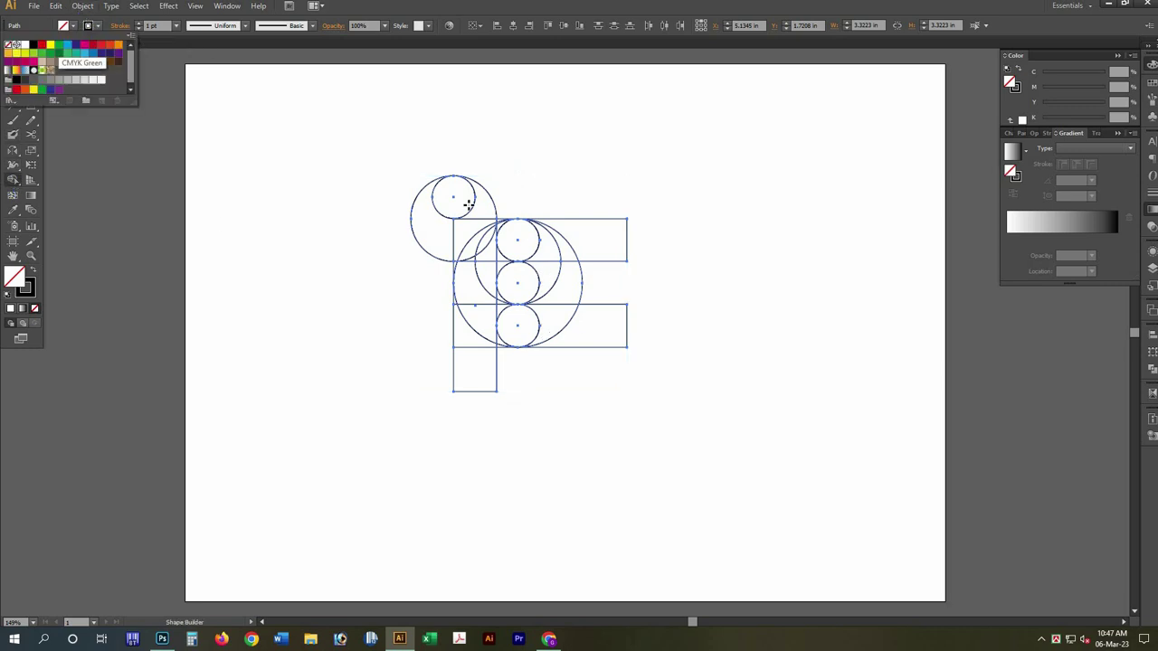
key(Right)
key(v)
drag(426, 251, 435, 391)
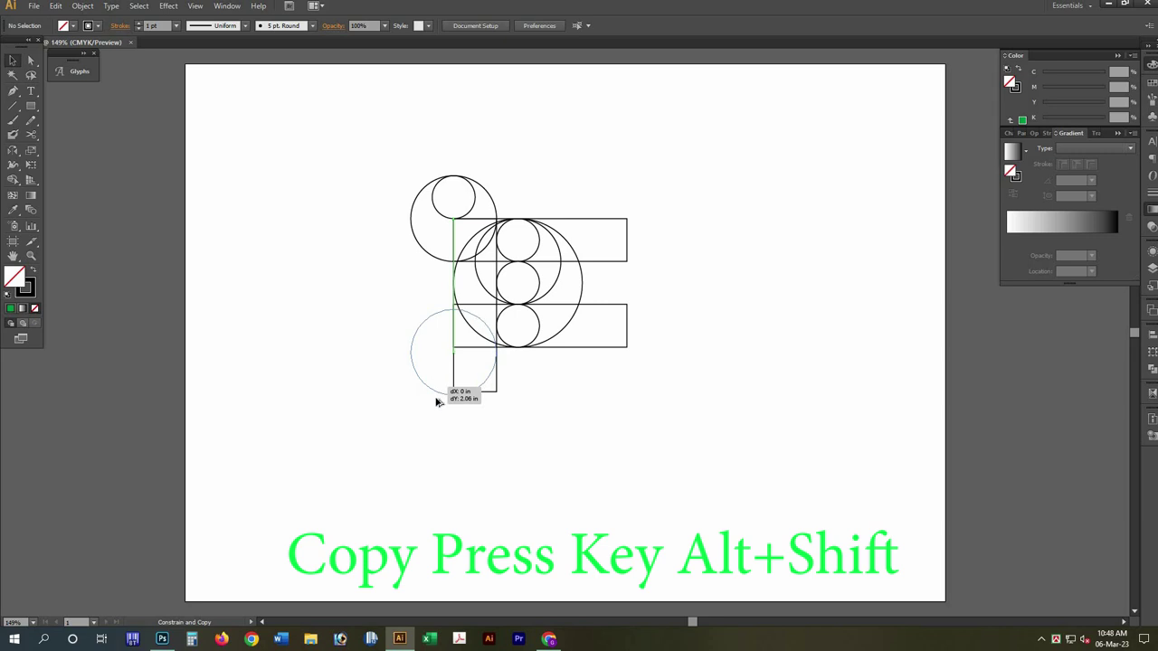
drag(436, 391, 438, 407)
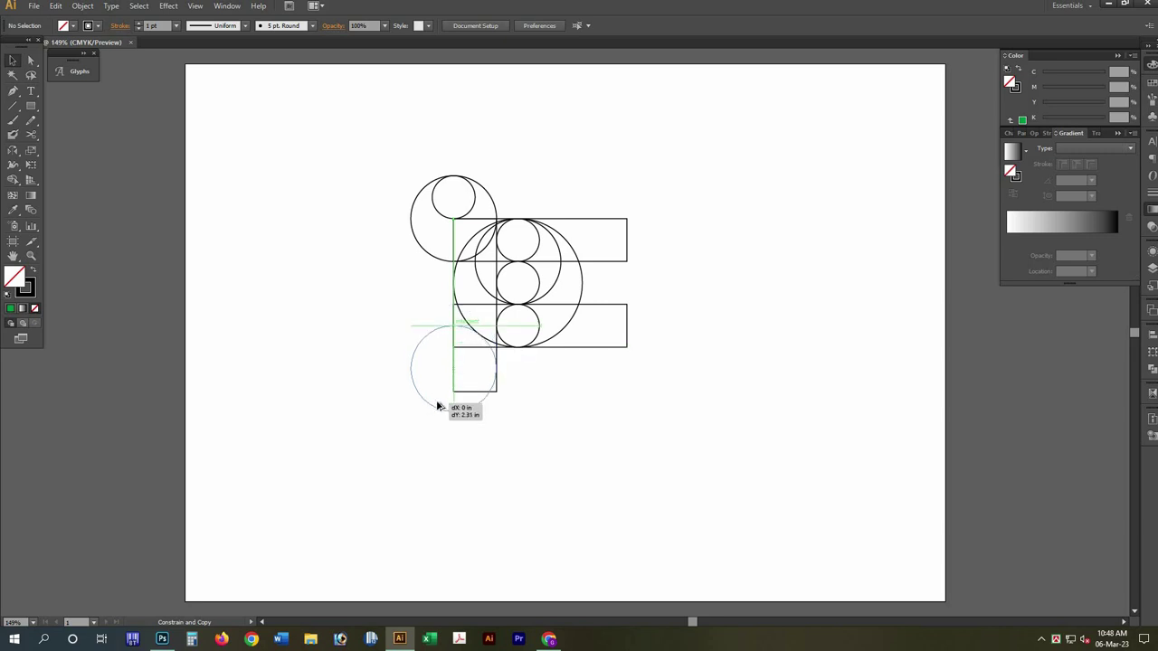
drag(541, 432, 540, 428)
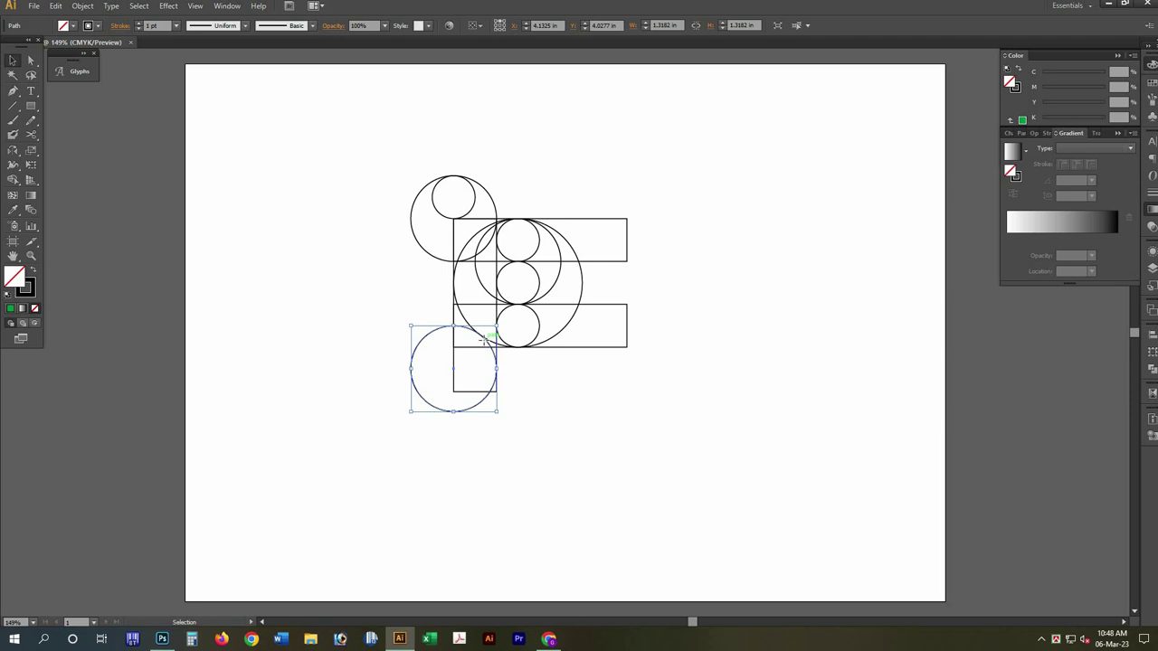
drag(482, 324, 496, 387)
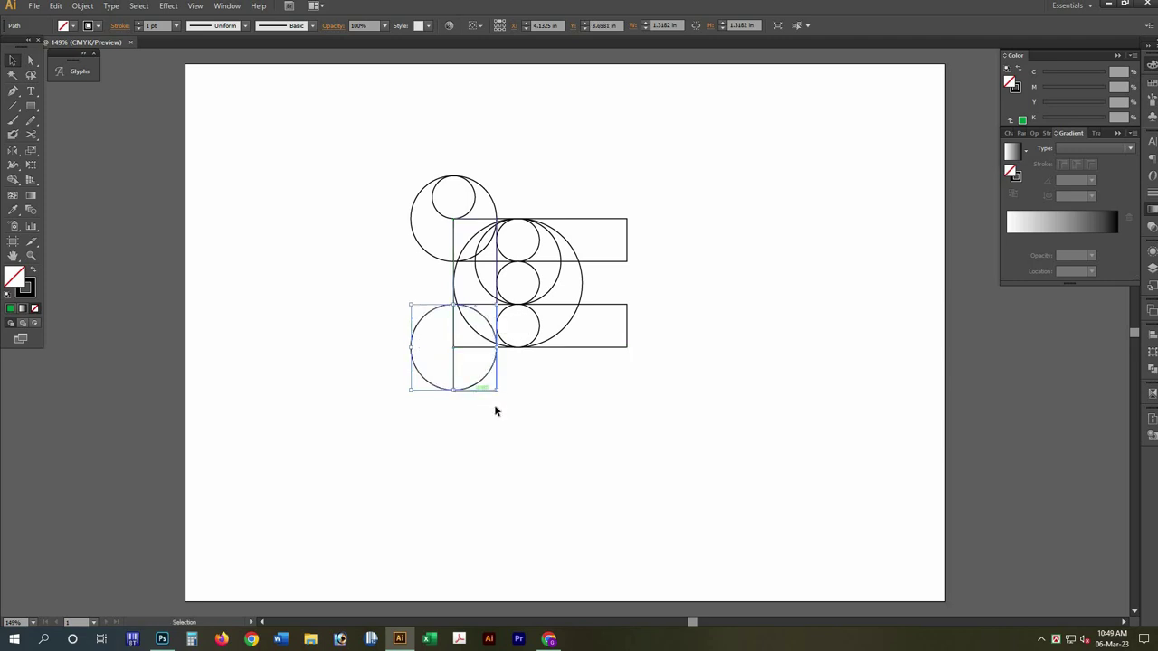
Extend the tall stem rectangle's bottom edge further down.
click(475, 394)
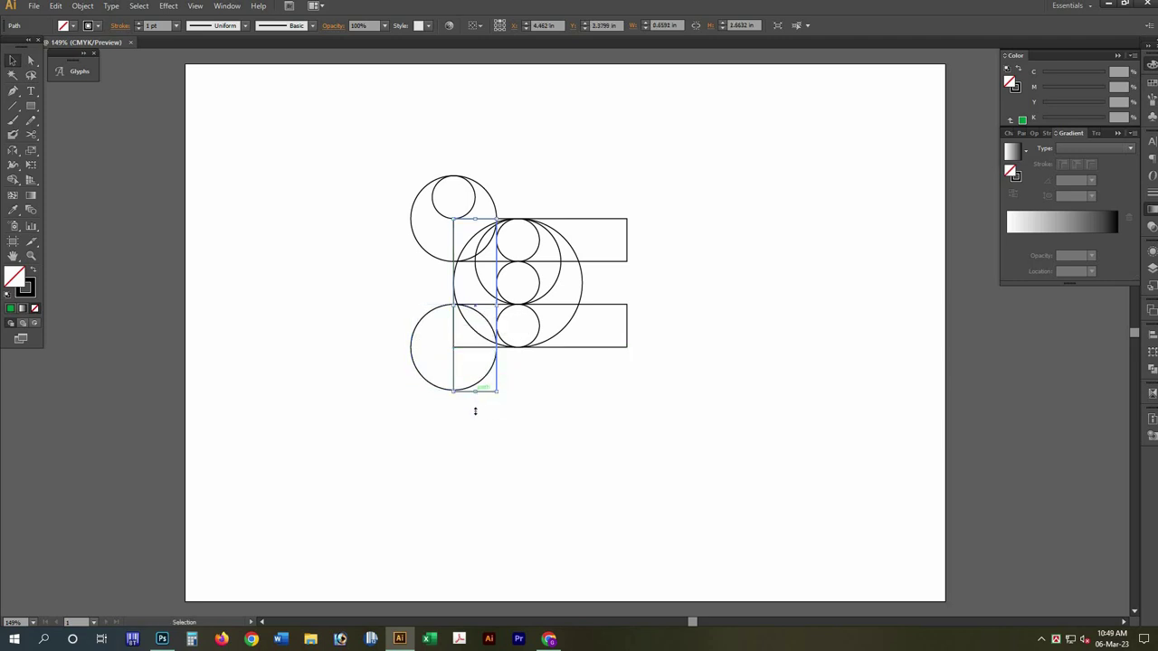
drag(475, 390, 475, 409)
click(750, 463)
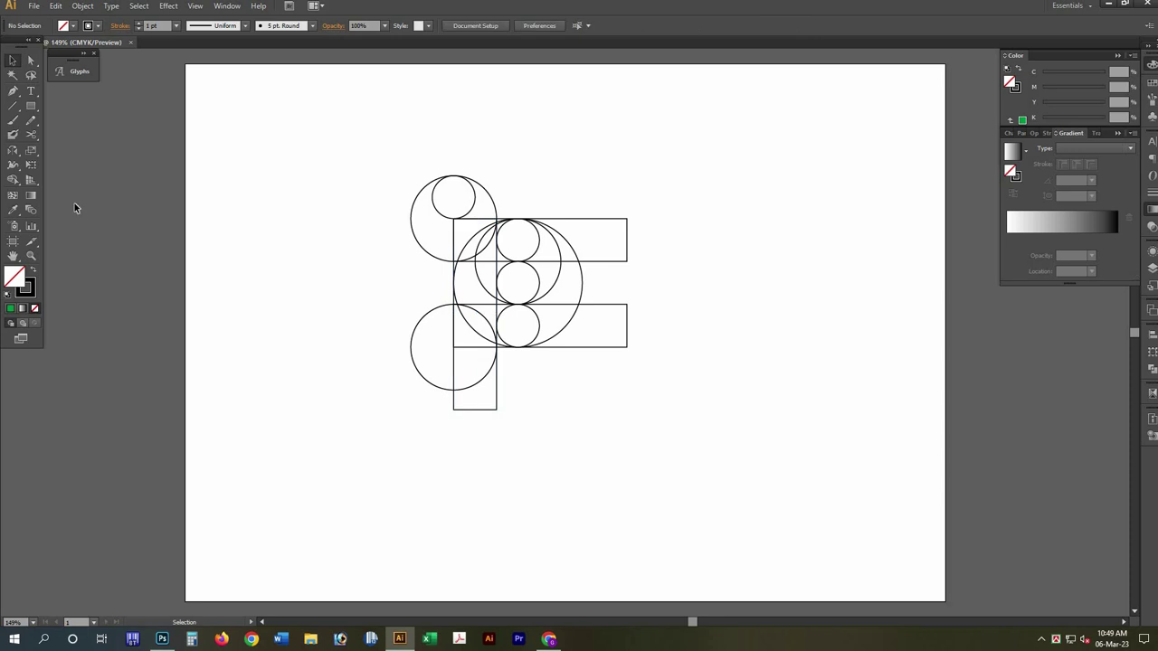
Shape Builder-merge the top crescent and bar, the P's bowl, and the lens into the stem.
key(ctrl+a)
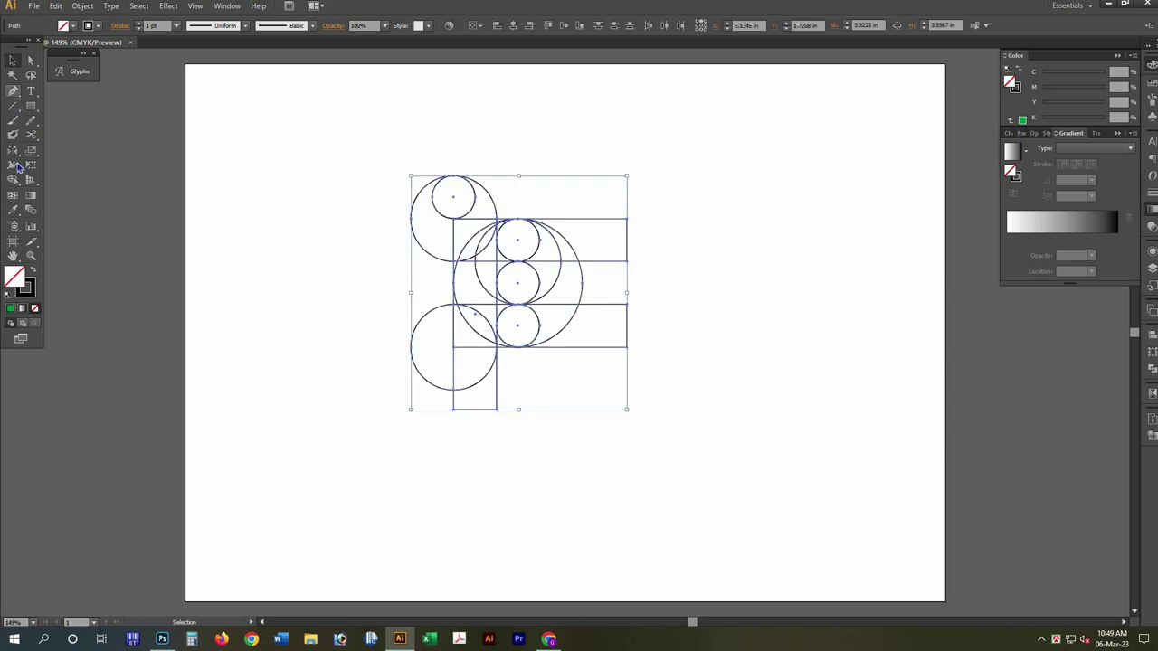
key(shift+m)
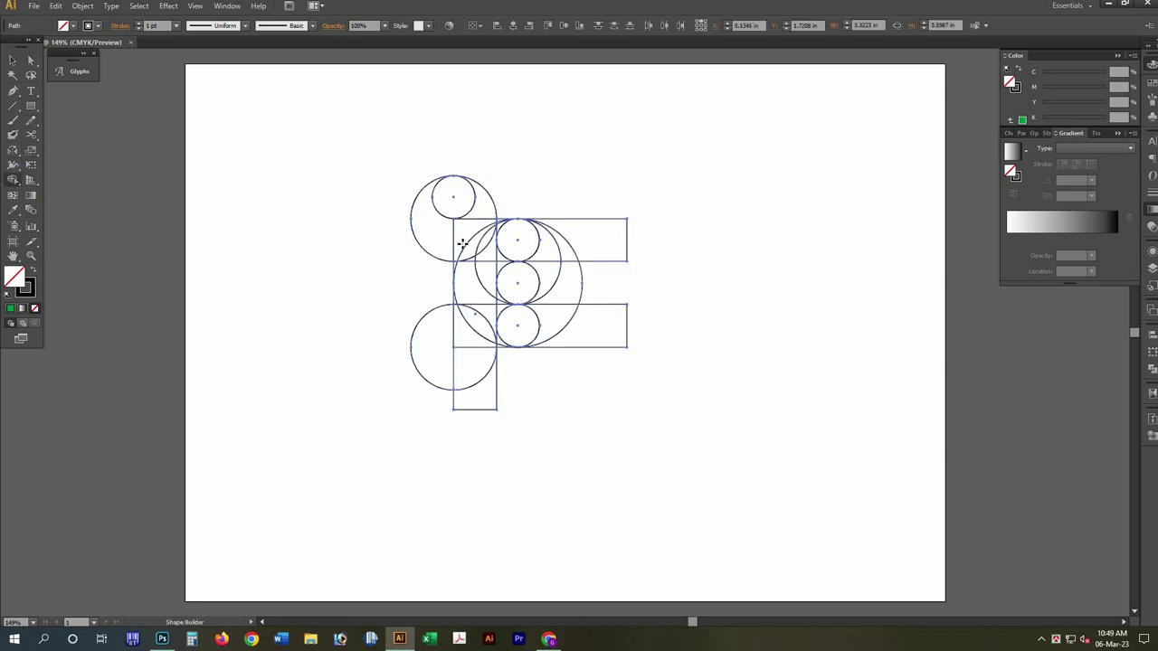
drag(484, 256, 479, 257)
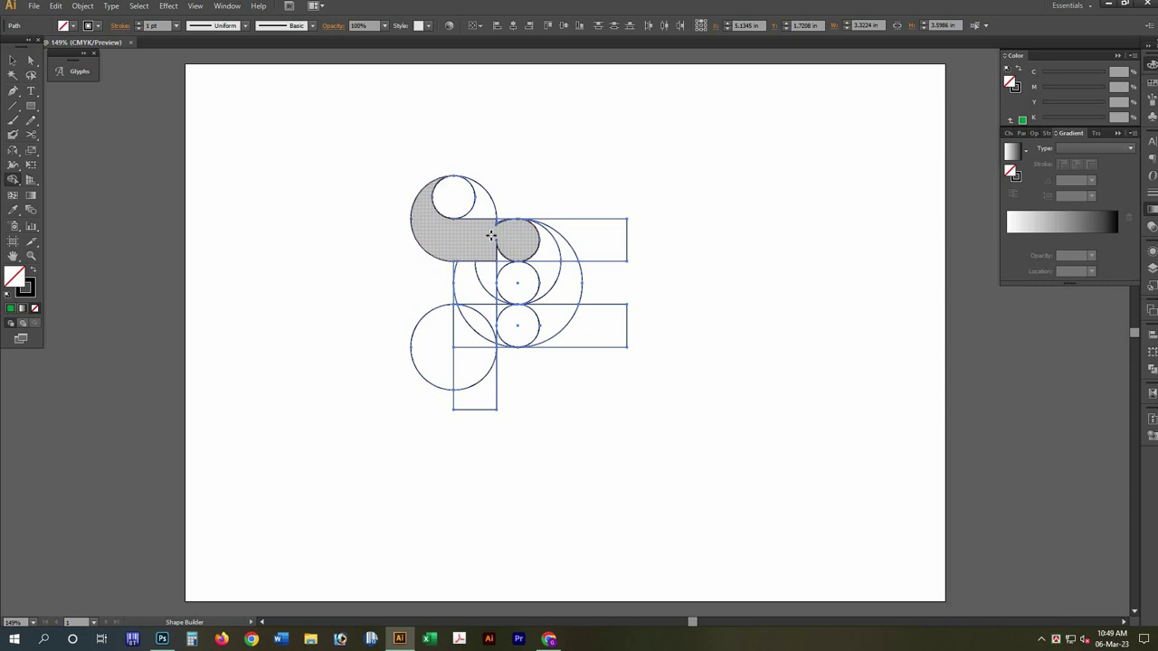
mouse_move(523, 225)
mouse_down()
mouse_move(497, 221)
mouse_move(540, 262)
mouse_move(538, 315)
mouse_move(496, 344)
mouse_up()
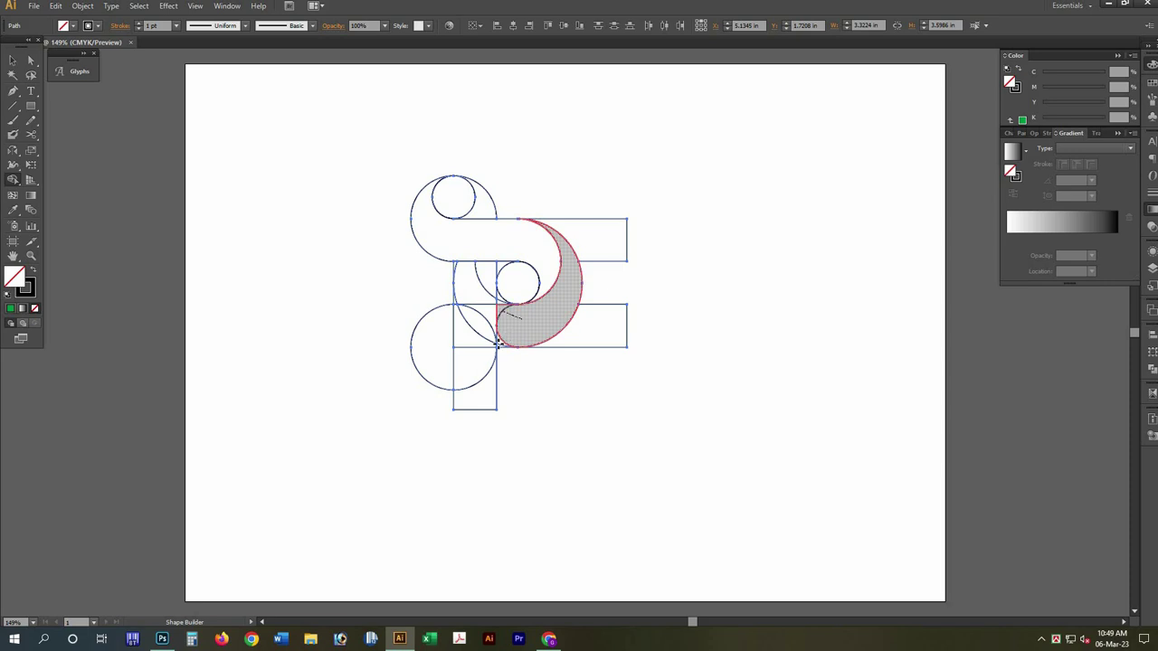
mouse_move(504, 289)
mouse_down()
mouse_move(517, 278)
mouse_move(503, 295)
mouse_up()
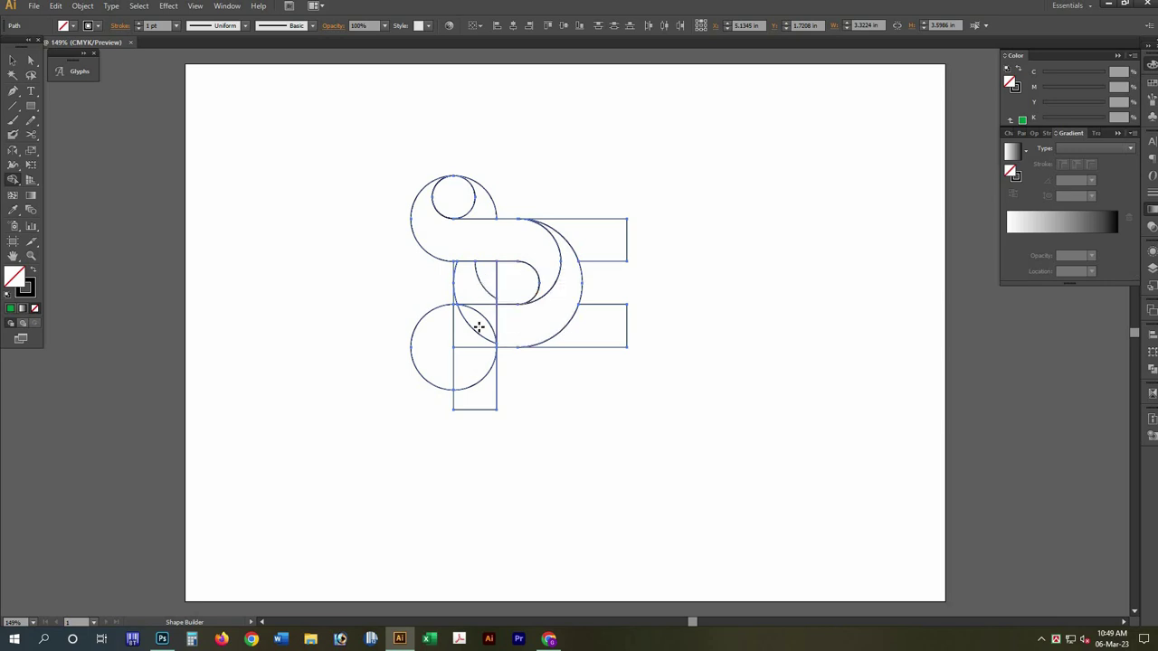
mouse_move(455, 266)
mouse_down()
mouse_move(468, 337)
mouse_move(484, 321)
mouse_up()
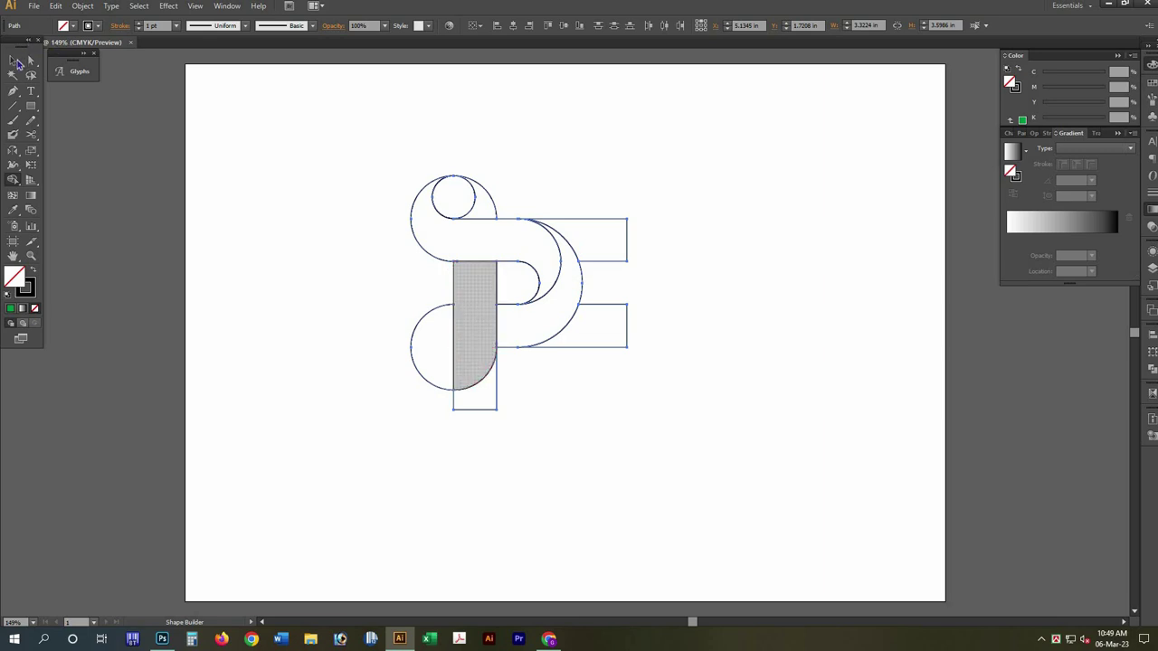
click(18, 61)
click(442, 259)
click(567, 292)
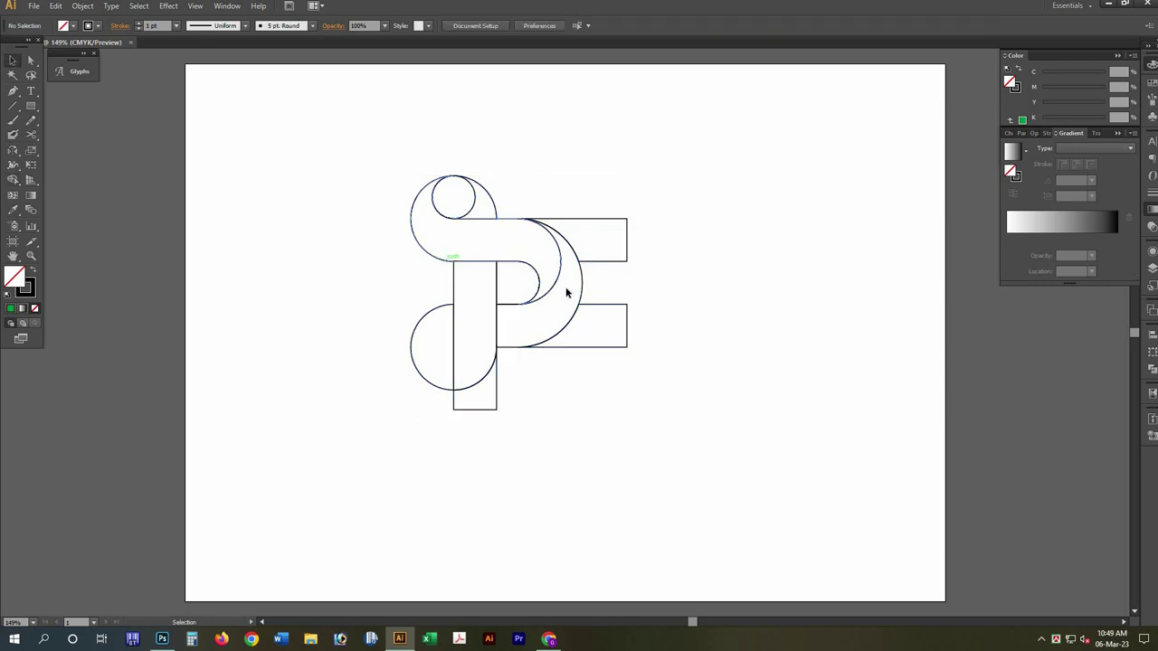
click(581, 288)
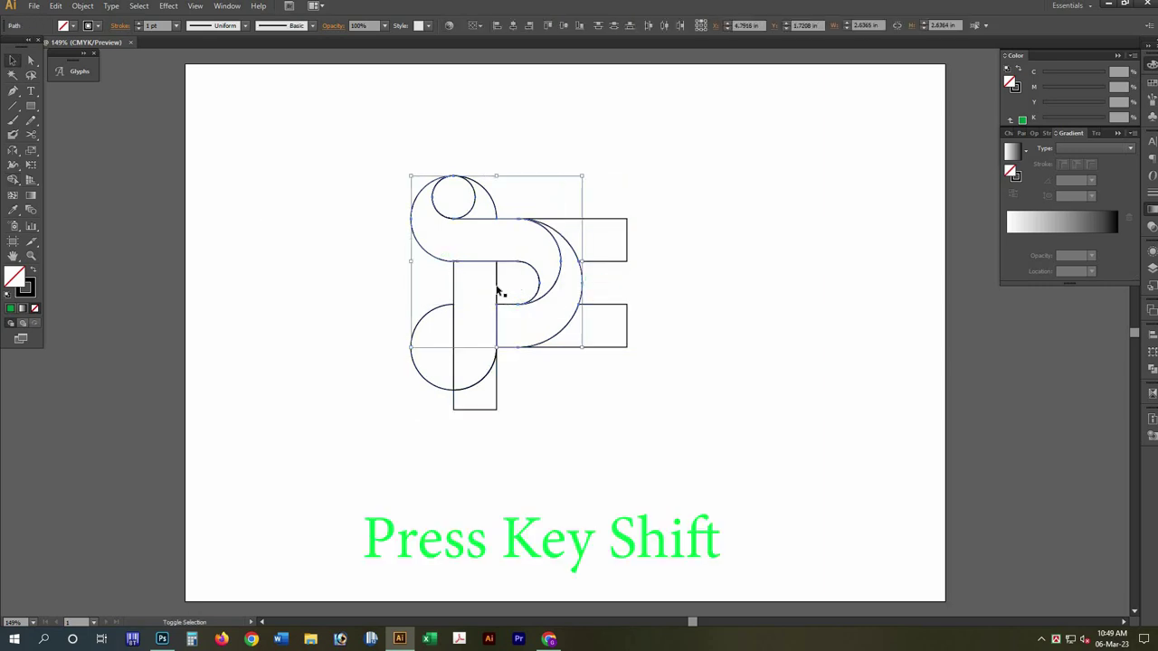
Hide the logo pieces, clear away the leftover scraps, then show all again.
shift+click(482, 378)
shift+click(455, 303)
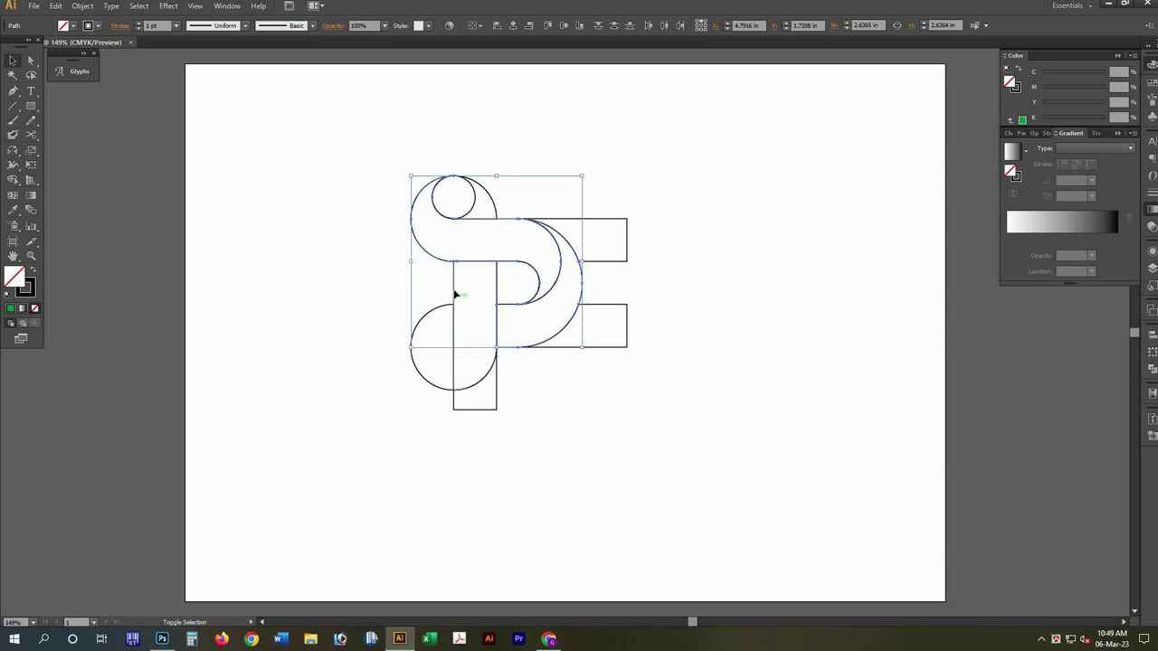
key(ctrl+3)
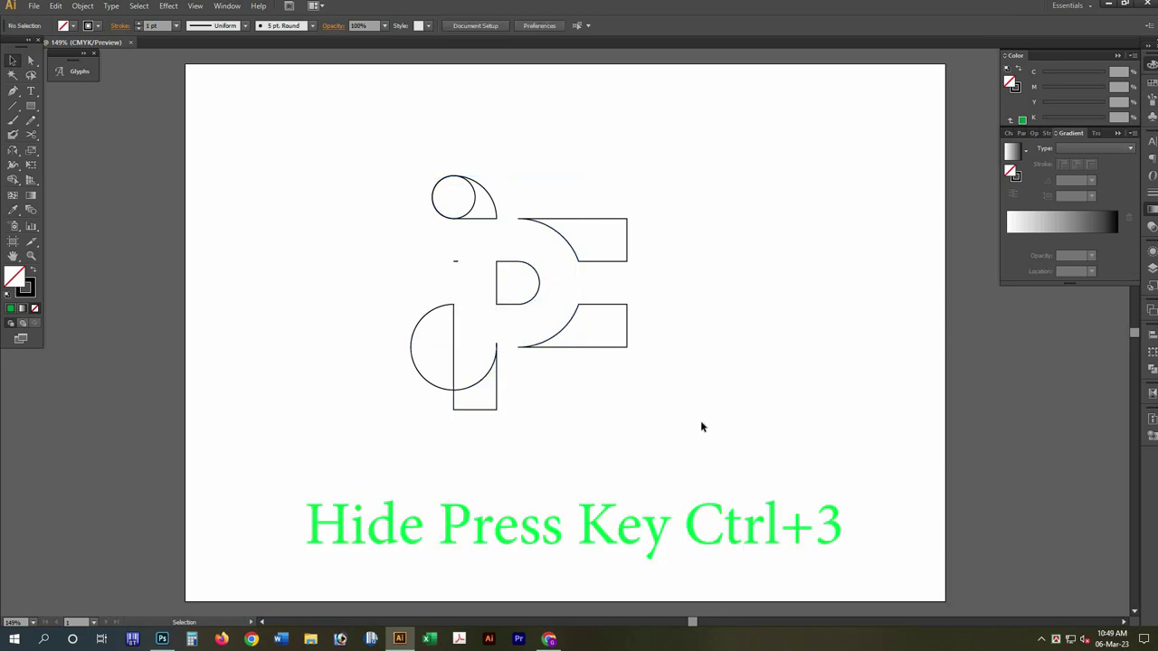
drag(549, 313, 385, 228)
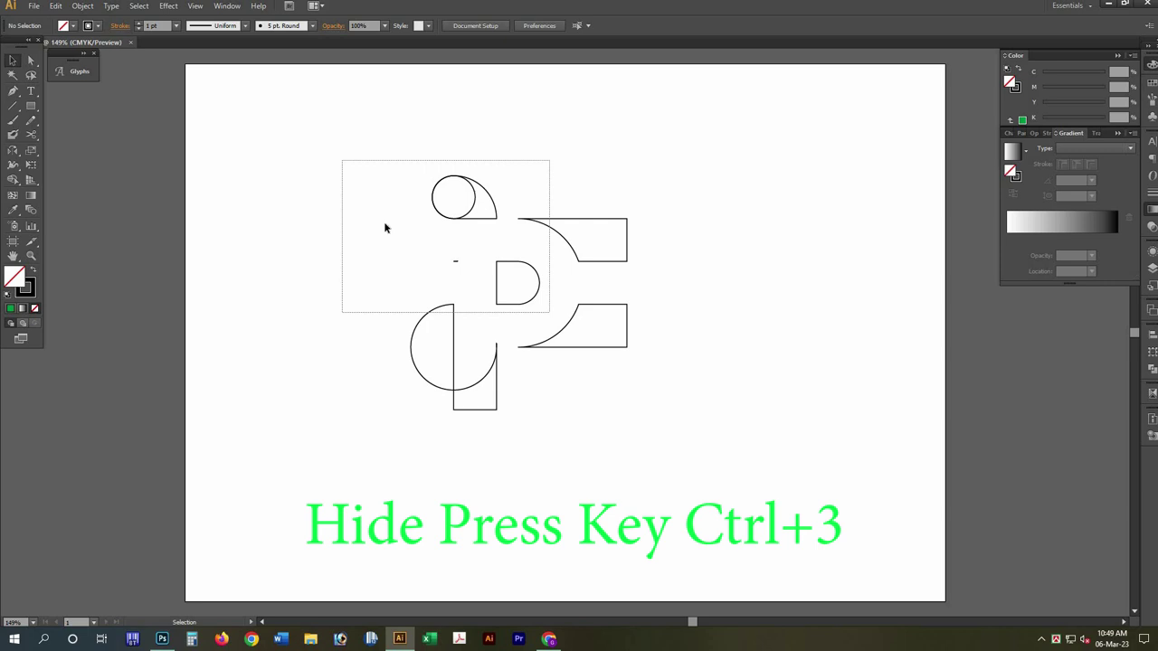
click(496, 288)
key(ctrl+3)
key(ctrl+a)
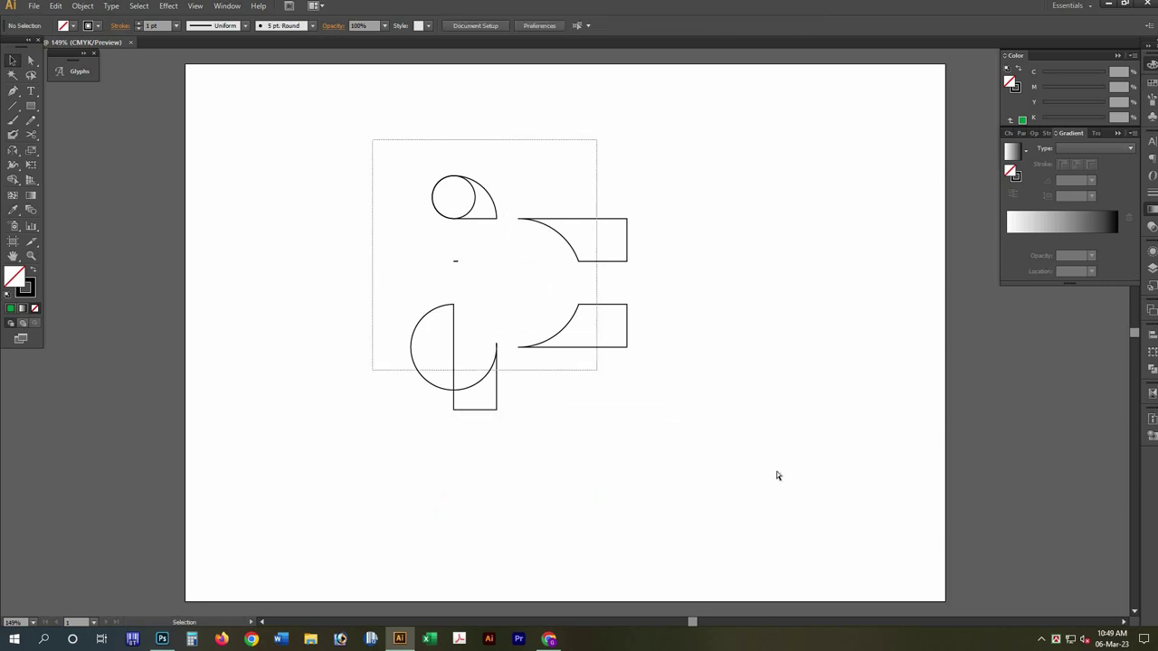
key(ctrl+3)
key(ctrl+alt+3)
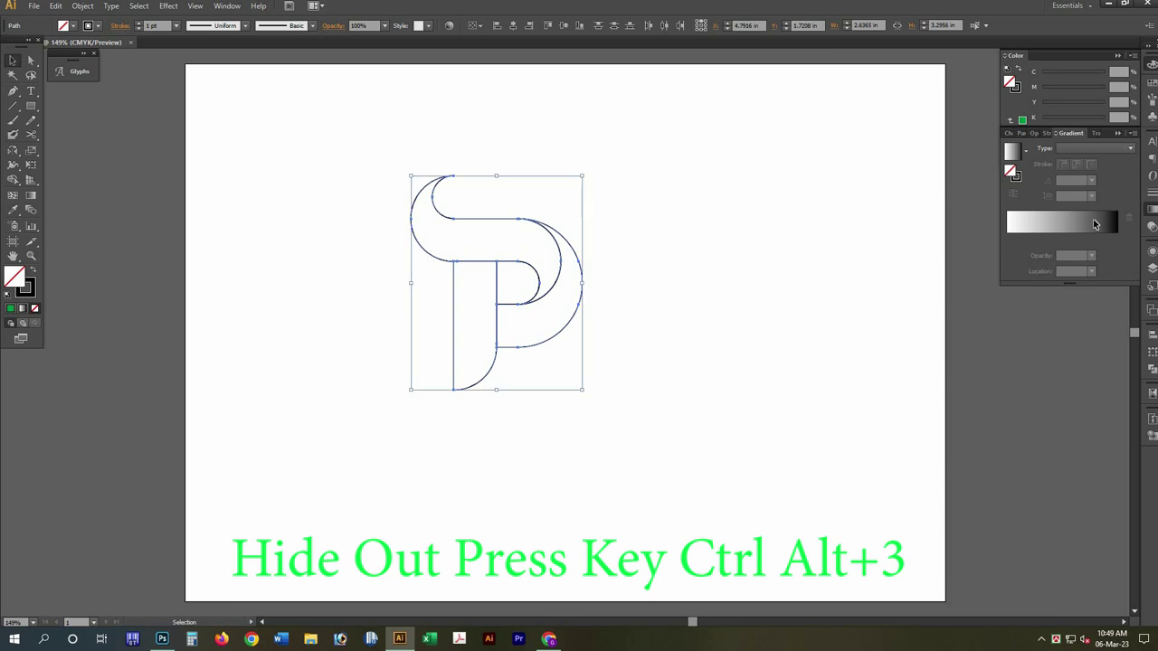
Fill the logo with a linear gradient, removing the inner counter's fill and outlines.
click(1094, 225)
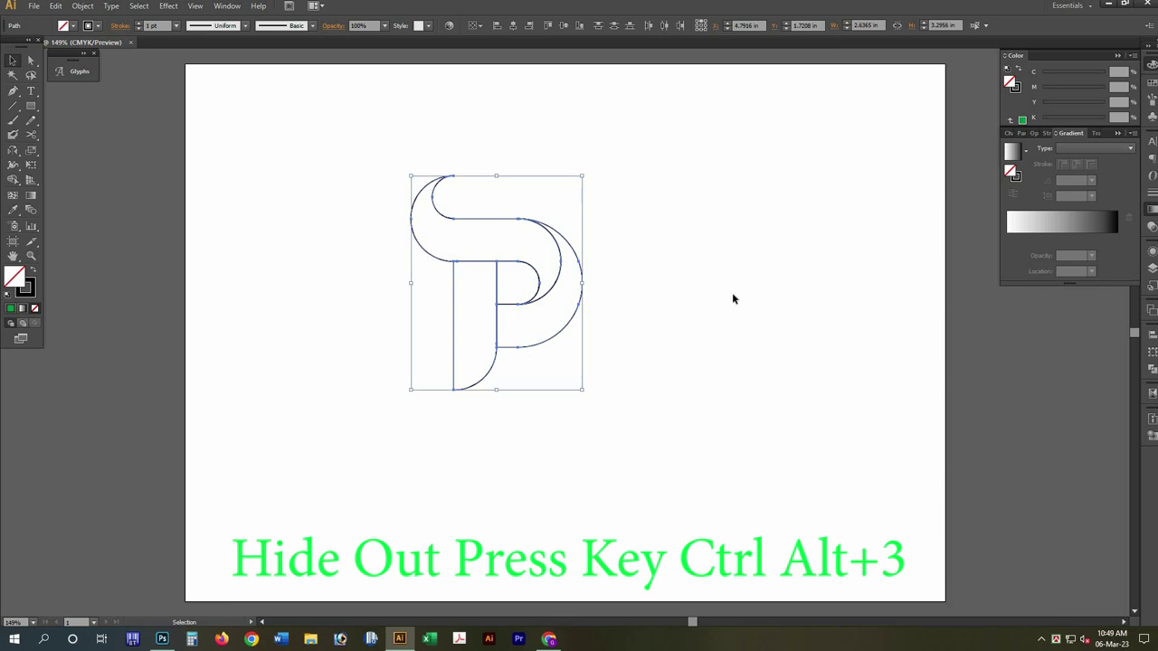
click(521, 282)
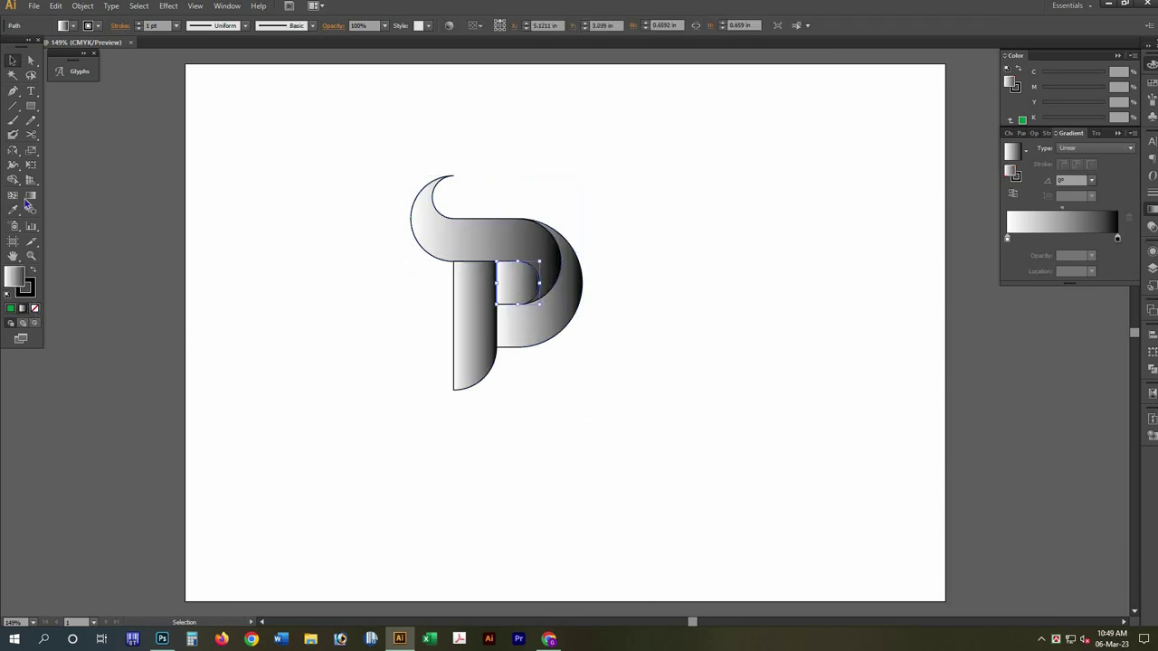
key(slash)
key(ctrl+a)
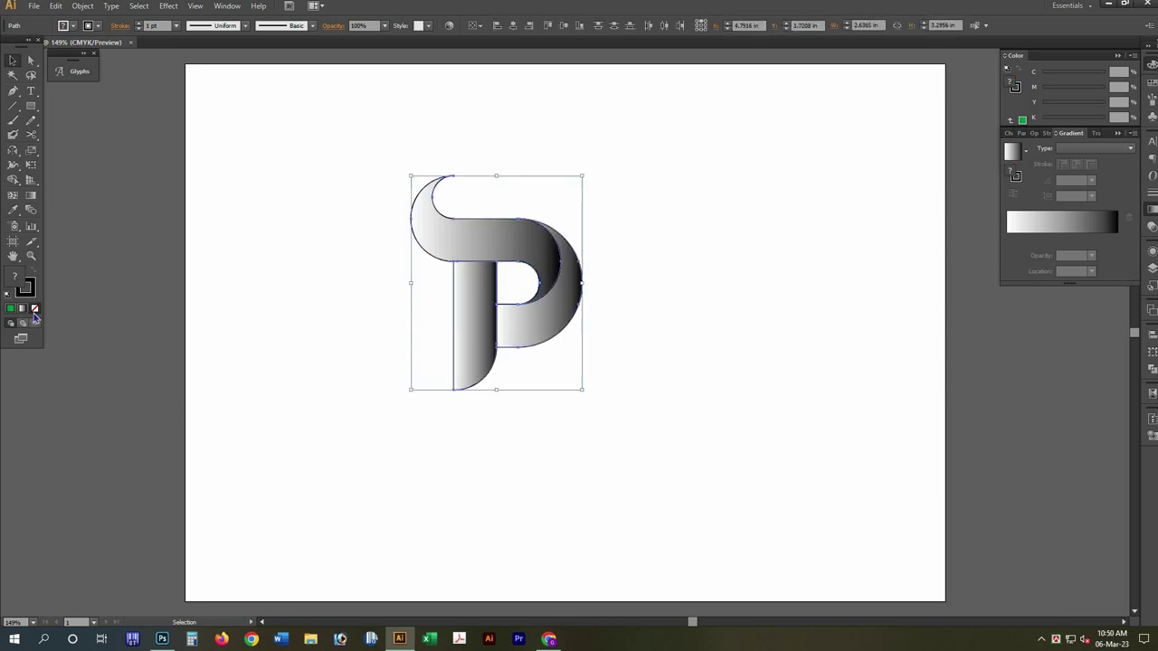
key(slash)
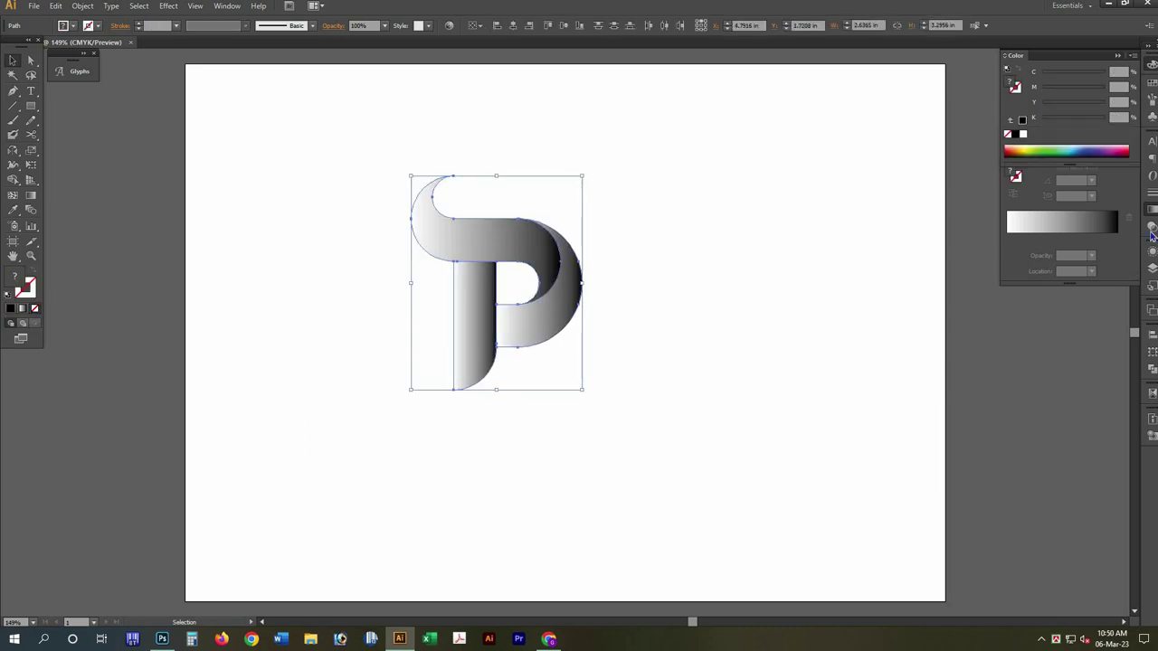
key(ctrl+shift+a)
key(ctrl+z)
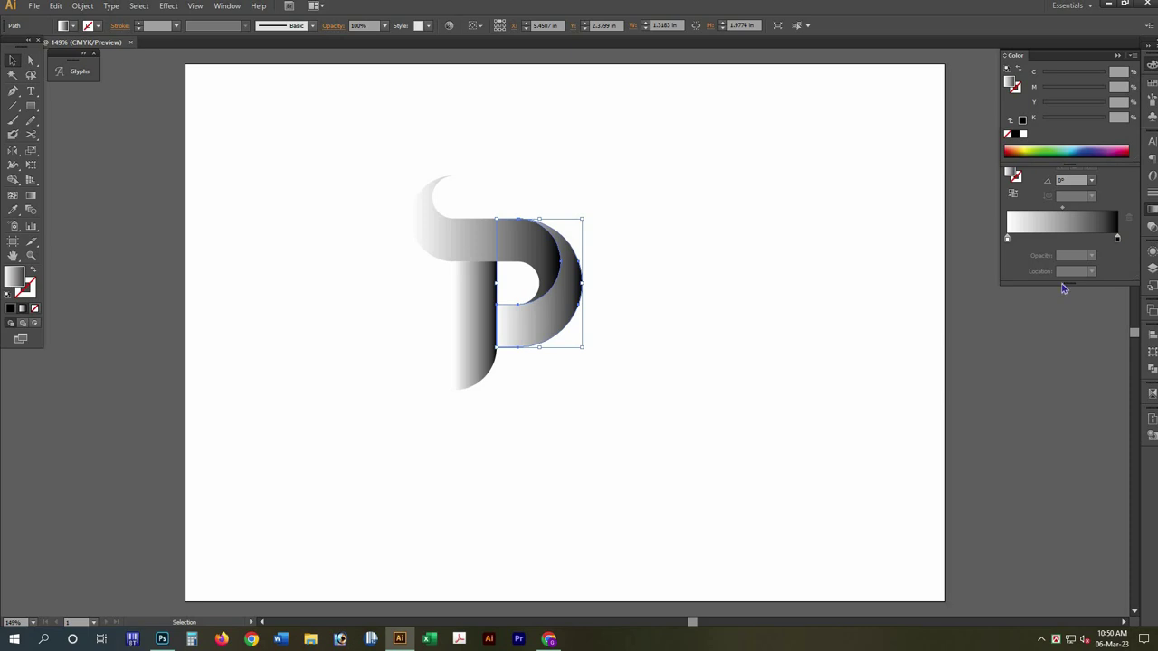
Set the gradient stops to CMYK: one cyan, one blue-purple with magenta 100.
double_click(1116, 239)
click(1114, 251)
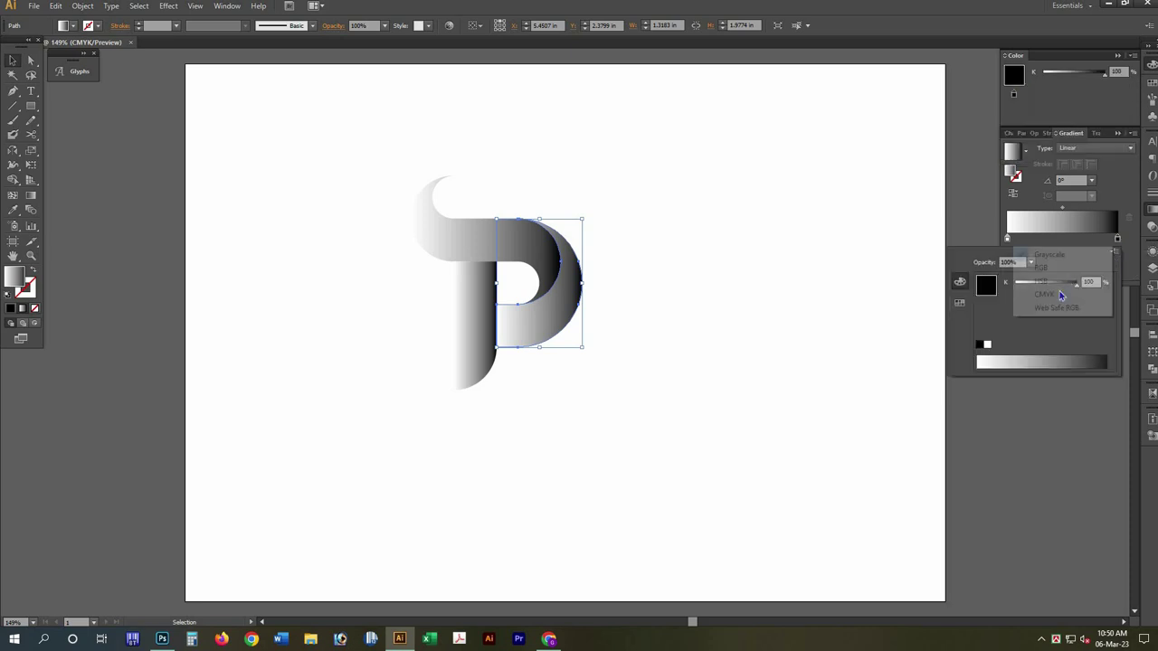
click(1050, 295)
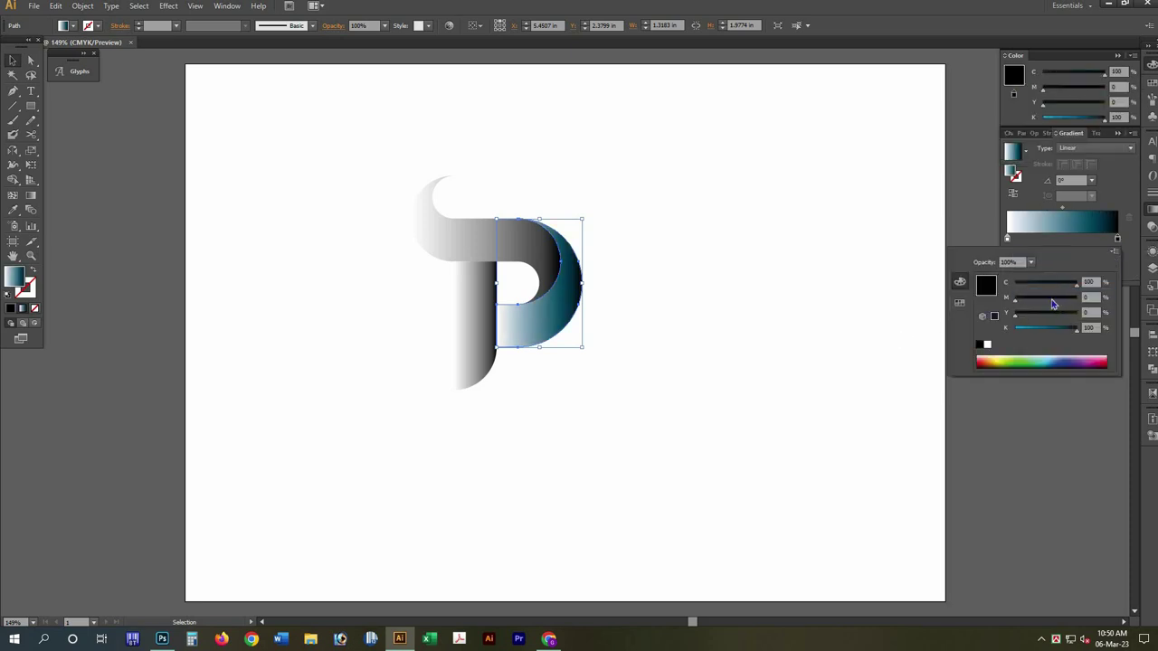
drag(1061, 308, 1054, 302)
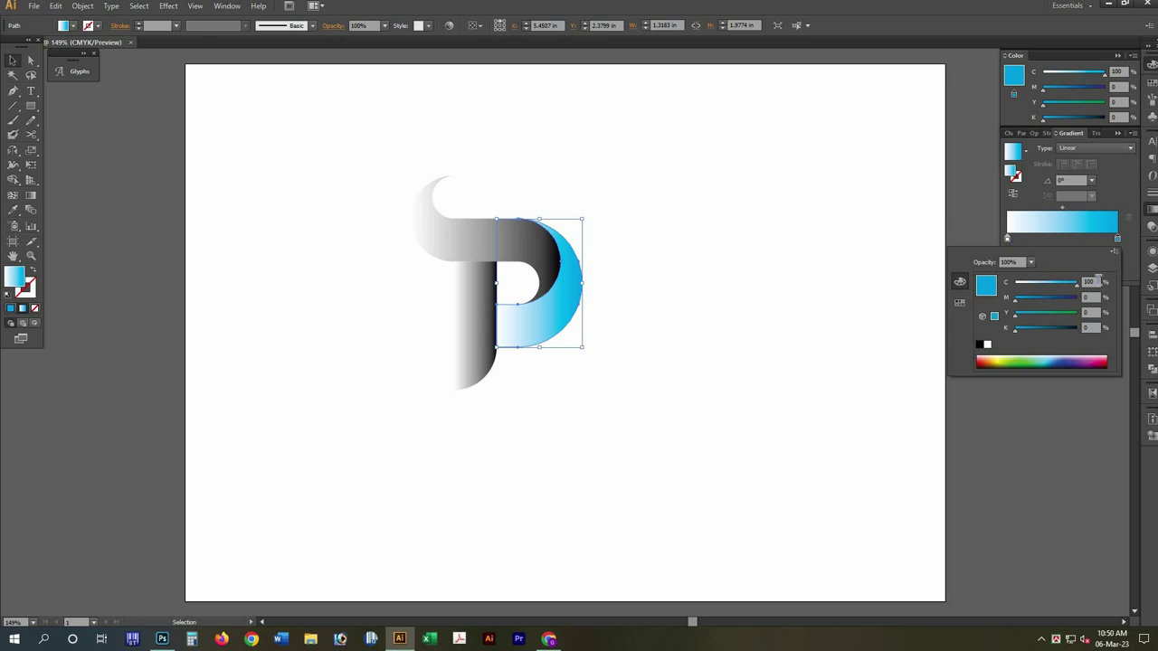
click(1114, 251)
click(1116, 260)
click(1114, 250)
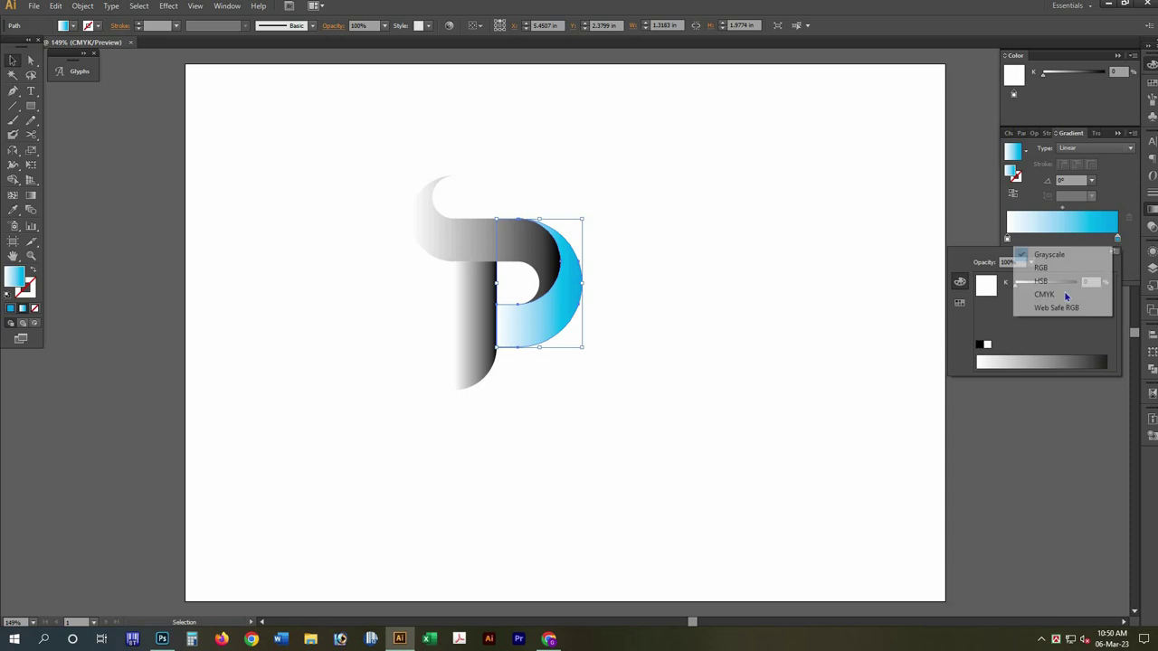
click(1050, 295)
text(100)
key(Return)
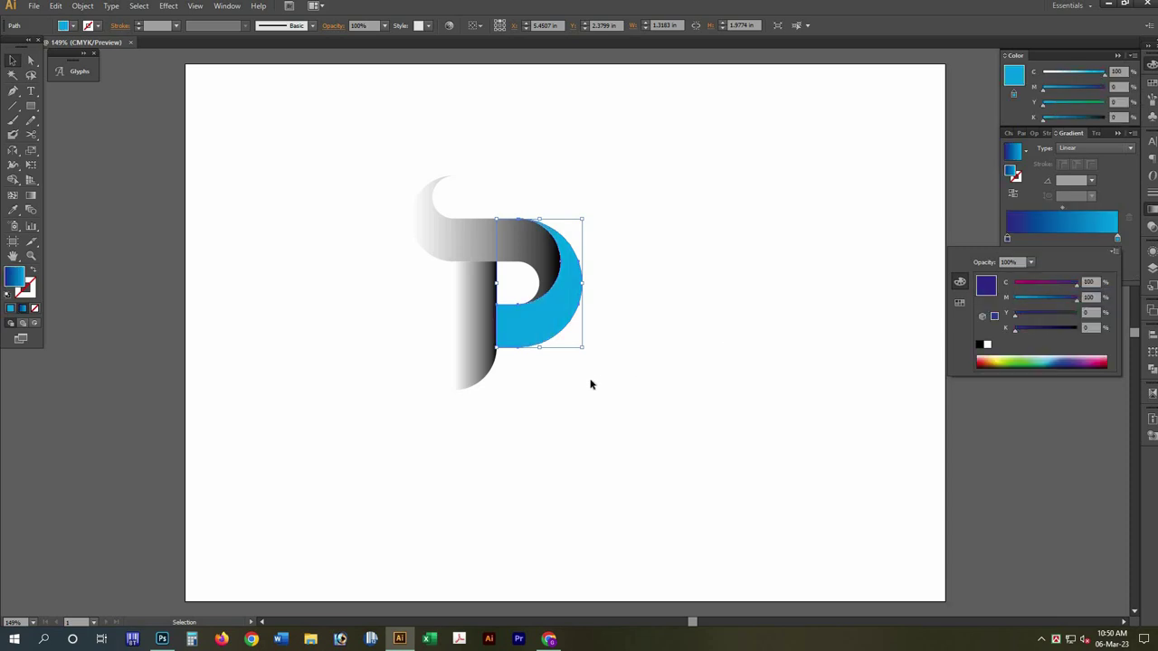
click(540, 255)
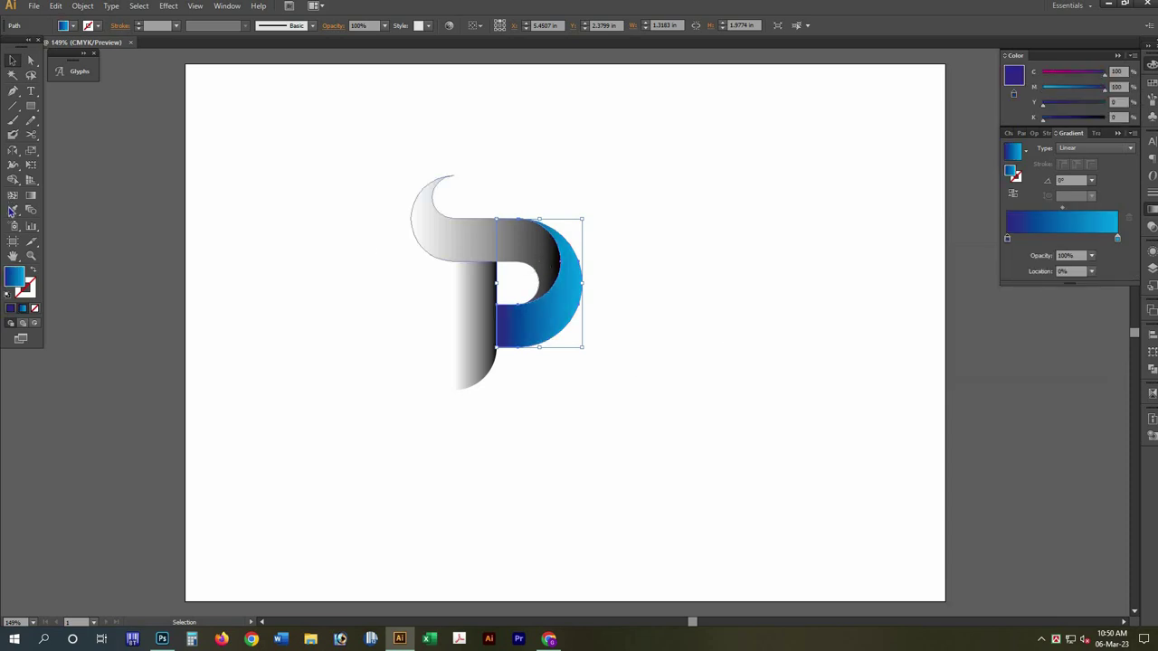
click(542, 303)
Eyedropper the bowl's blue gradient onto the top swoosh and the P's stem.
key(i)
click(503, 333)
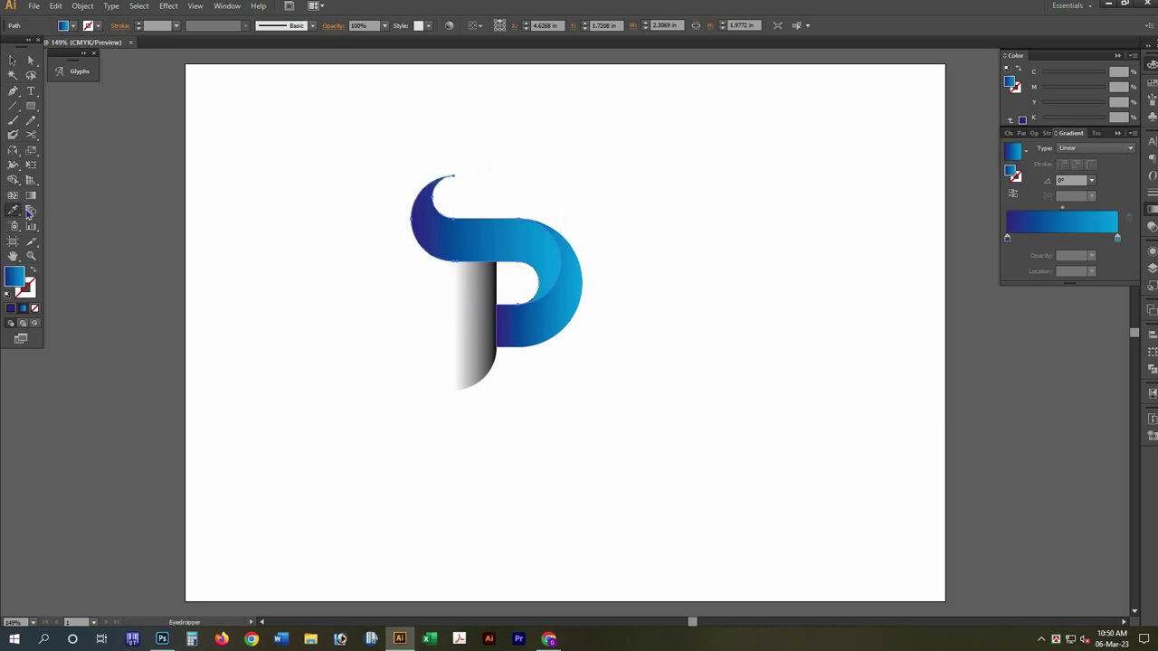
click(11, 62)
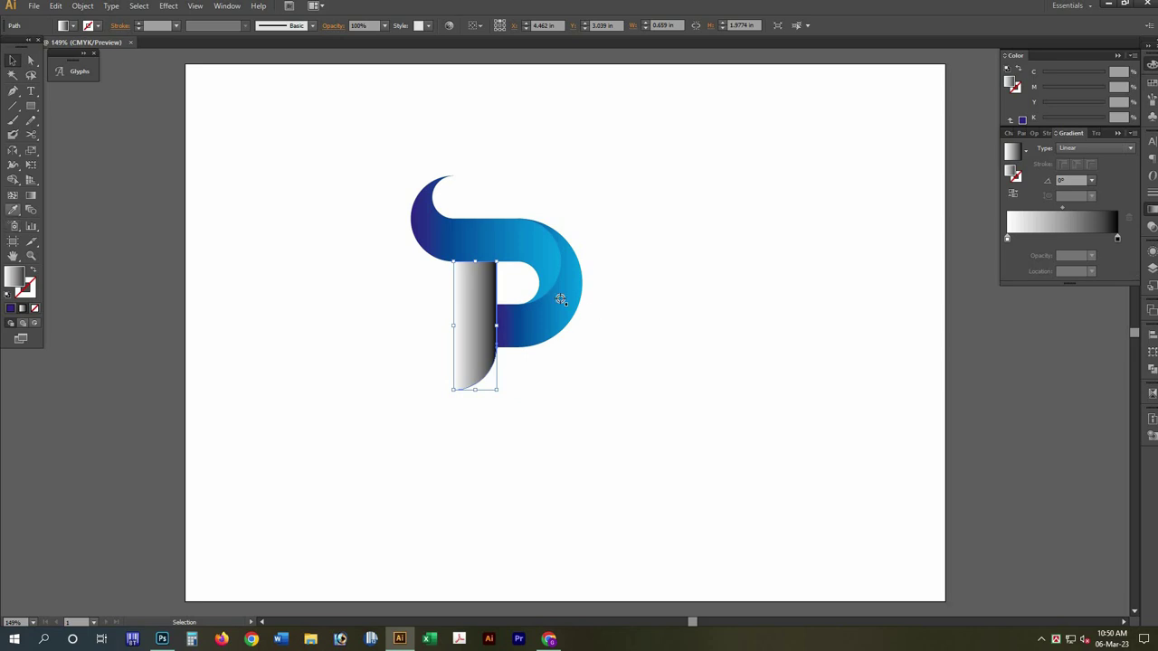
click(13, 210)
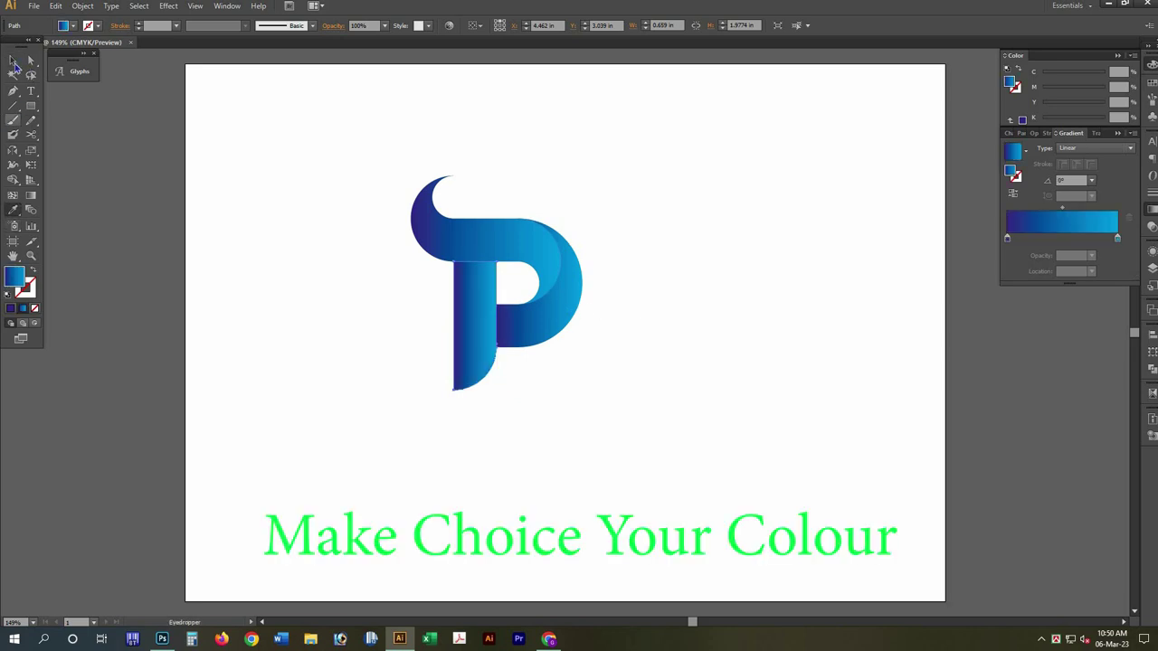
click(12, 60)
click(475, 344)
click(326, 234)
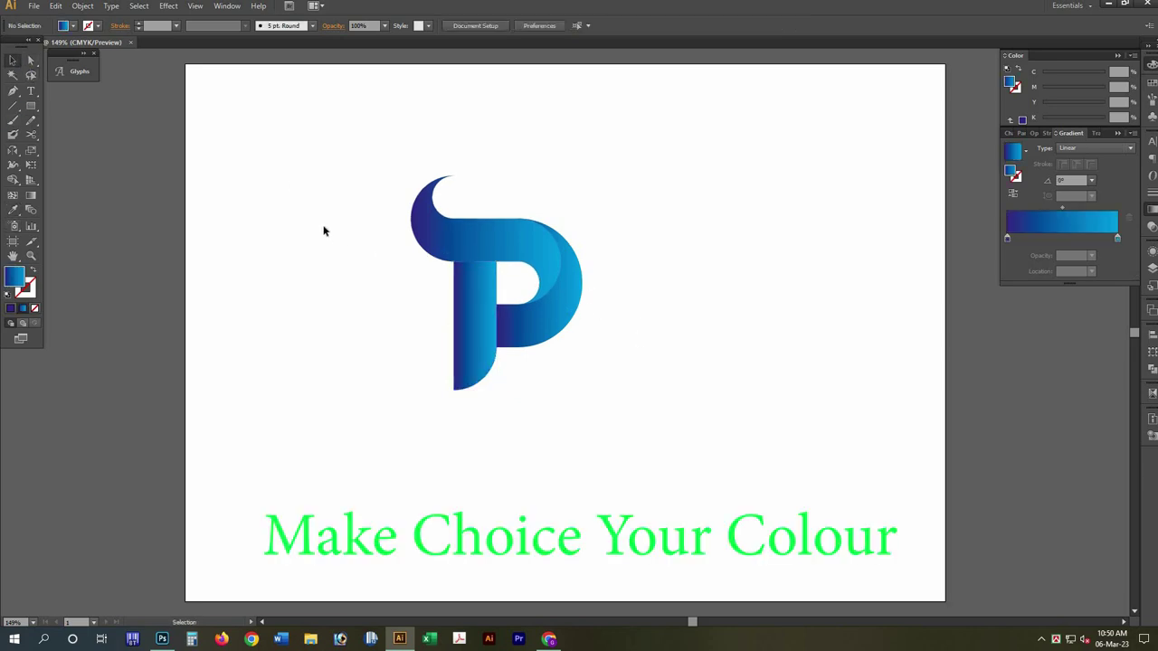
click(463, 241)
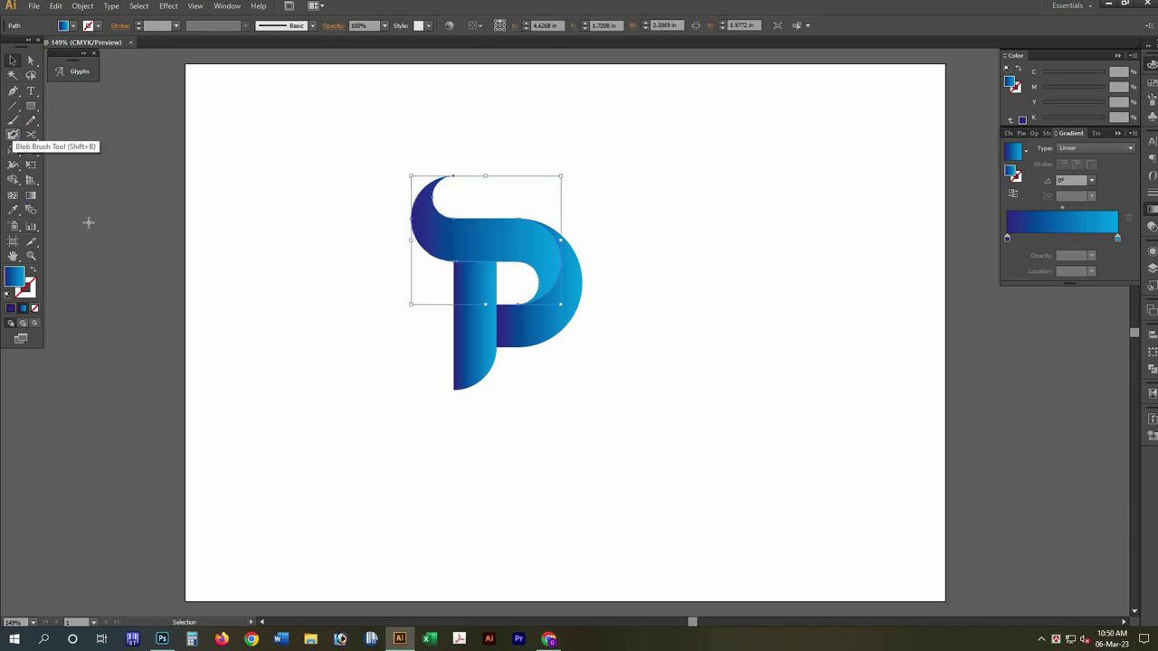
Reverse the swoosh's gradient and redraw the bowl's gradient across its right side.
click(31, 194)
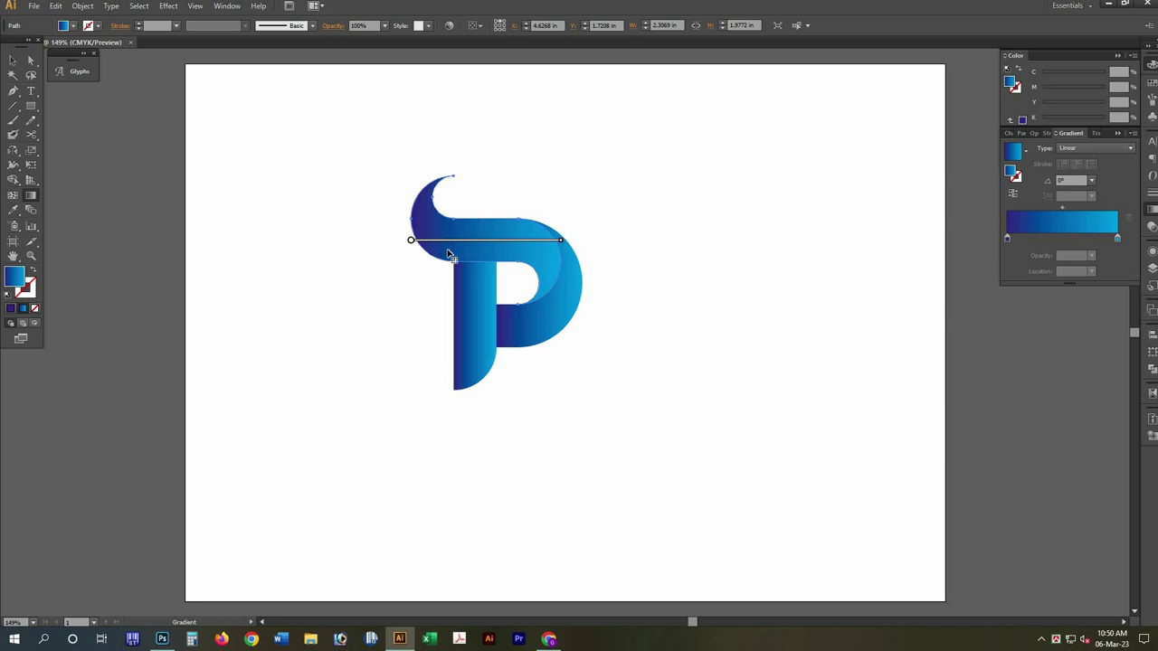
drag(540, 240, 394, 240)
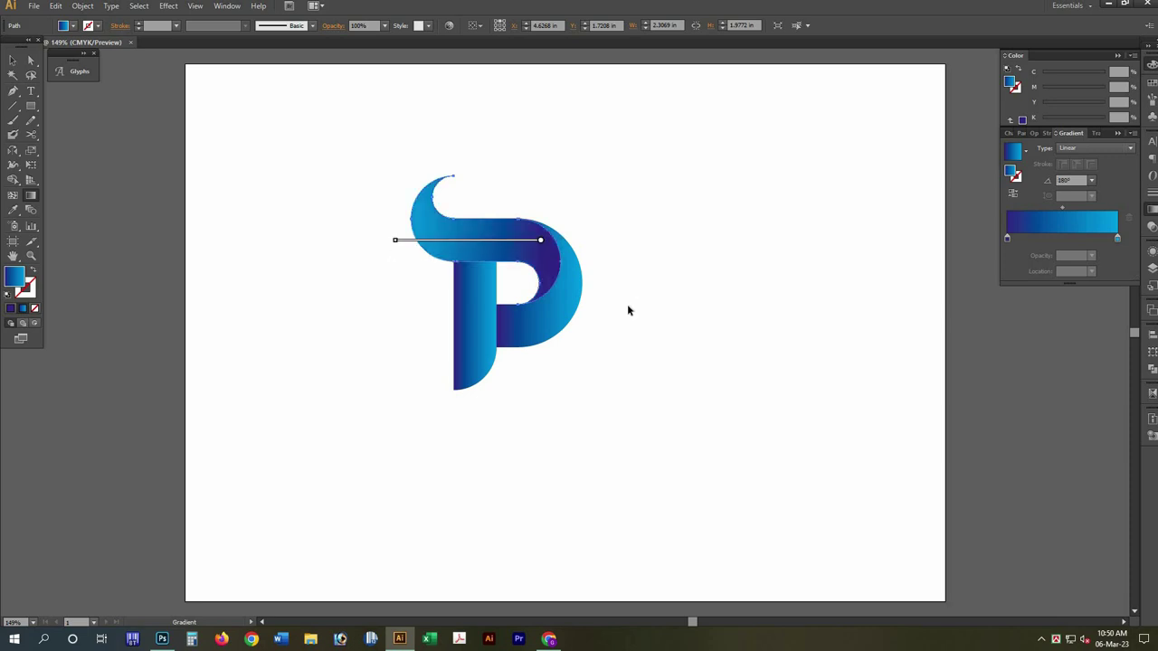
ctrl+click(517, 353)
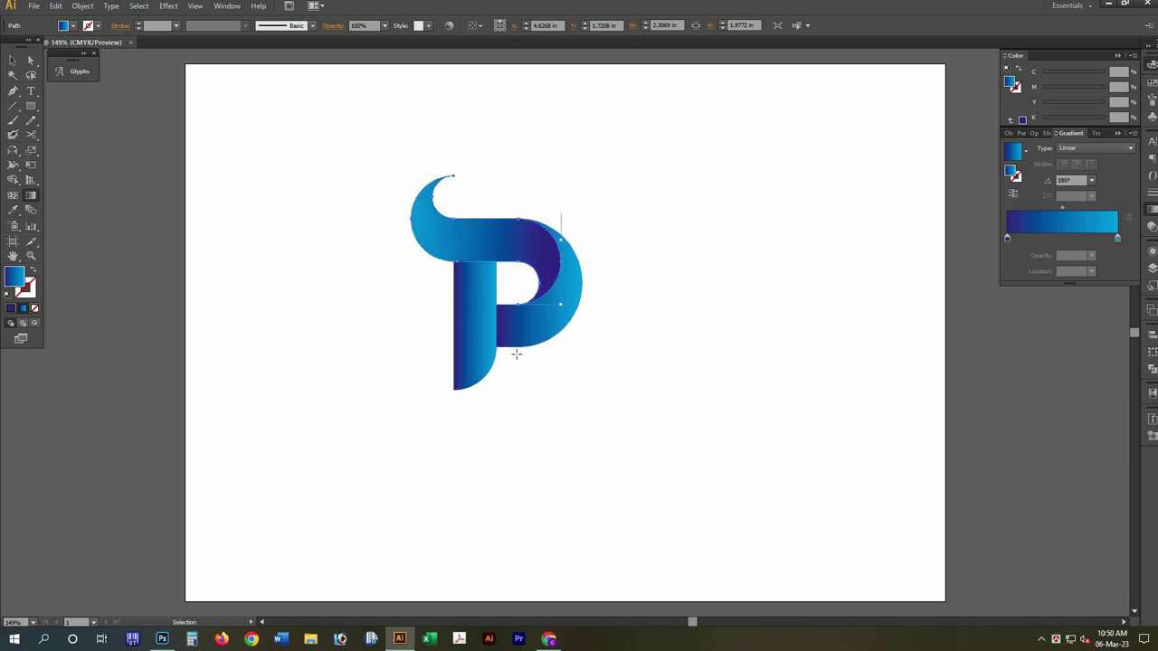
ctrl+click(568, 318)
mouse_move(625, 351)
mouse_down()
mouse_move(523, 367)
mouse_move(624, 356)
mouse_up()
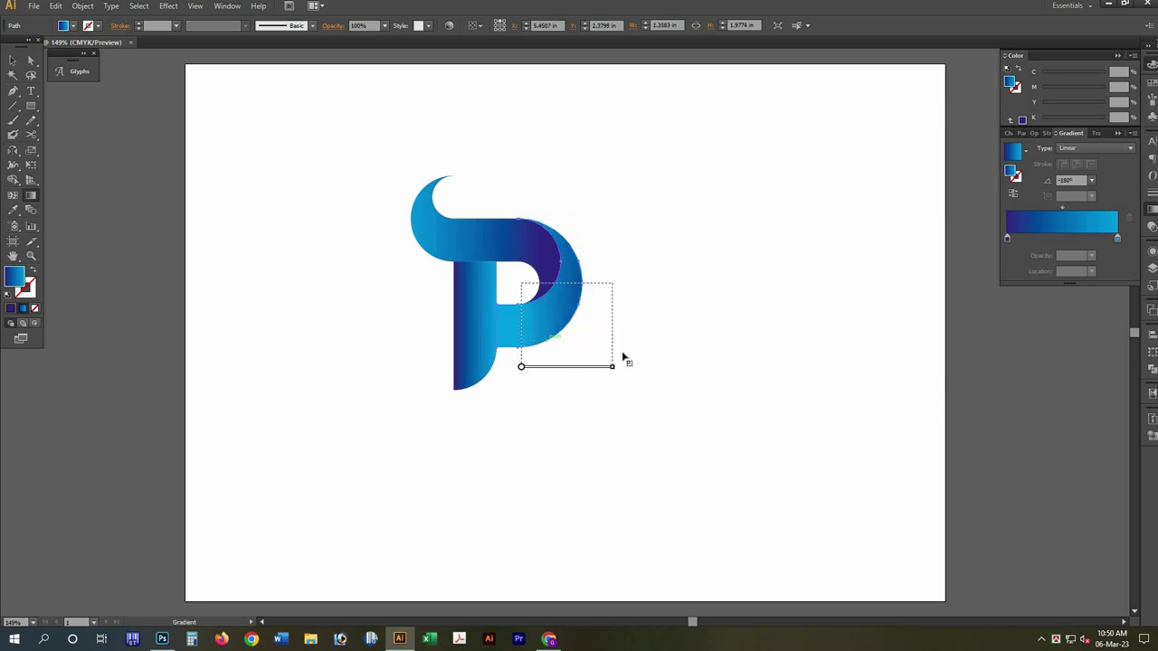
drag(517, 299, 624, 308)
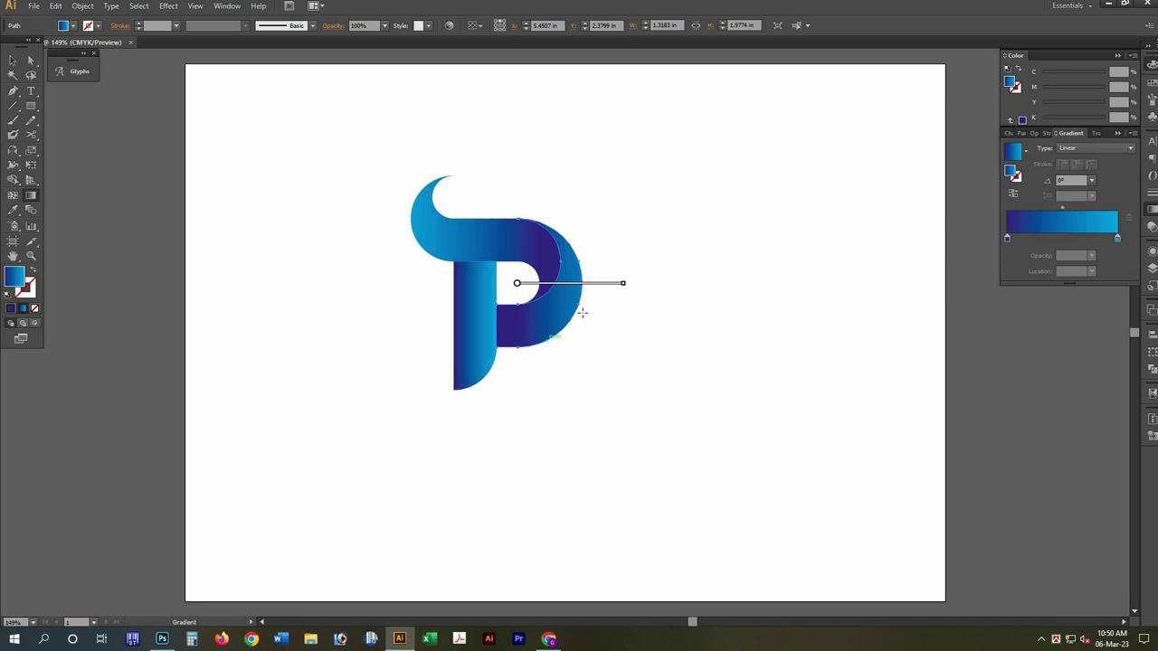
mouse_move(569, 285)
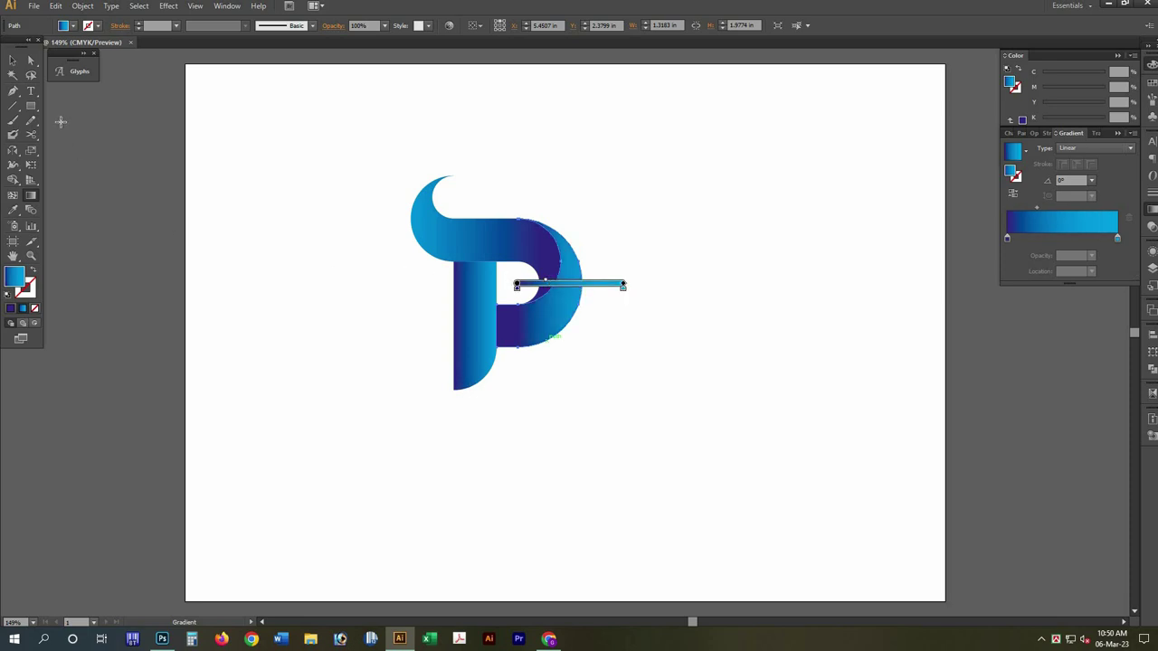
Run the stem's gradient vertically, dark indigo at top to cyan at bottom.
click(13, 60)
click(471, 335)
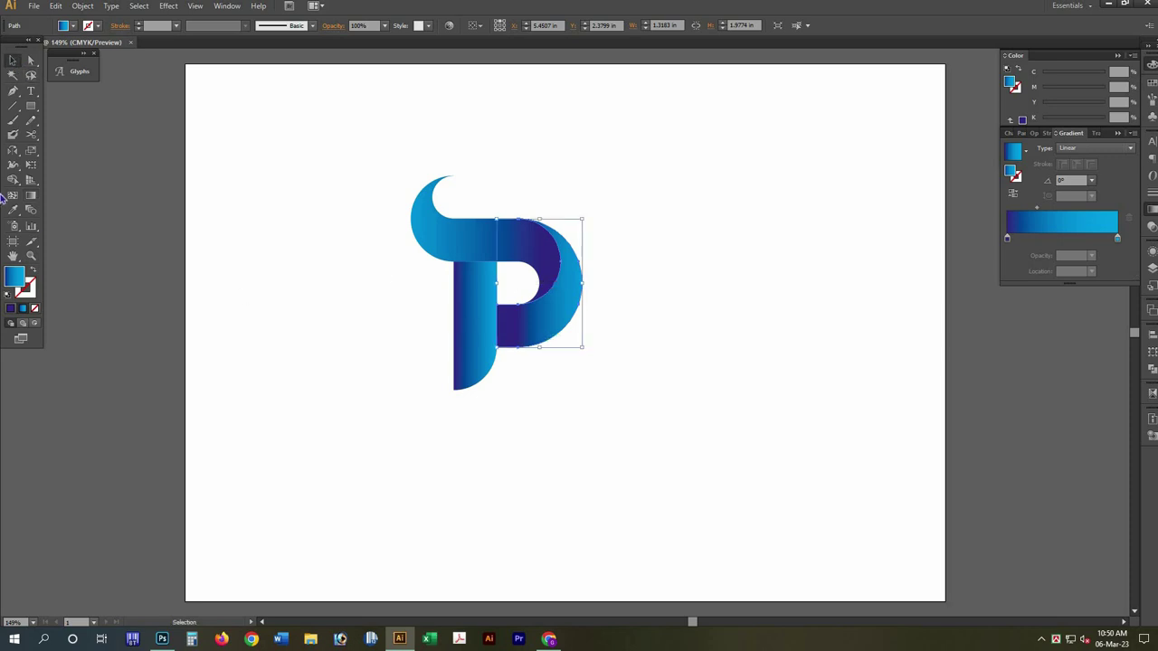
click(16, 214)
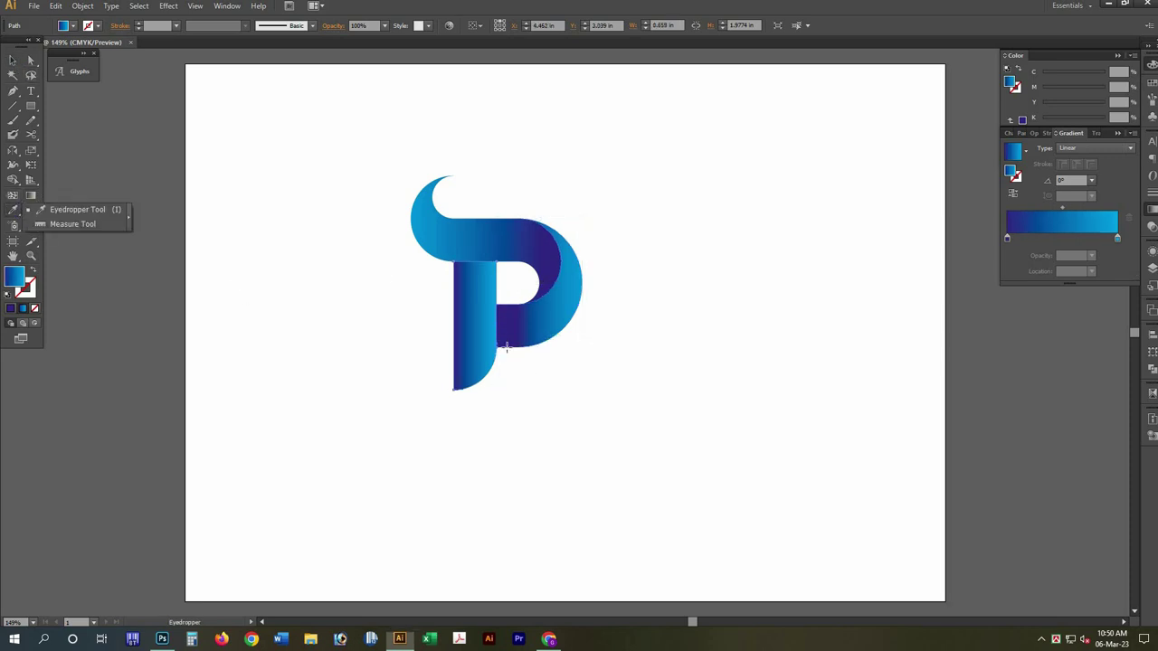
key(g)
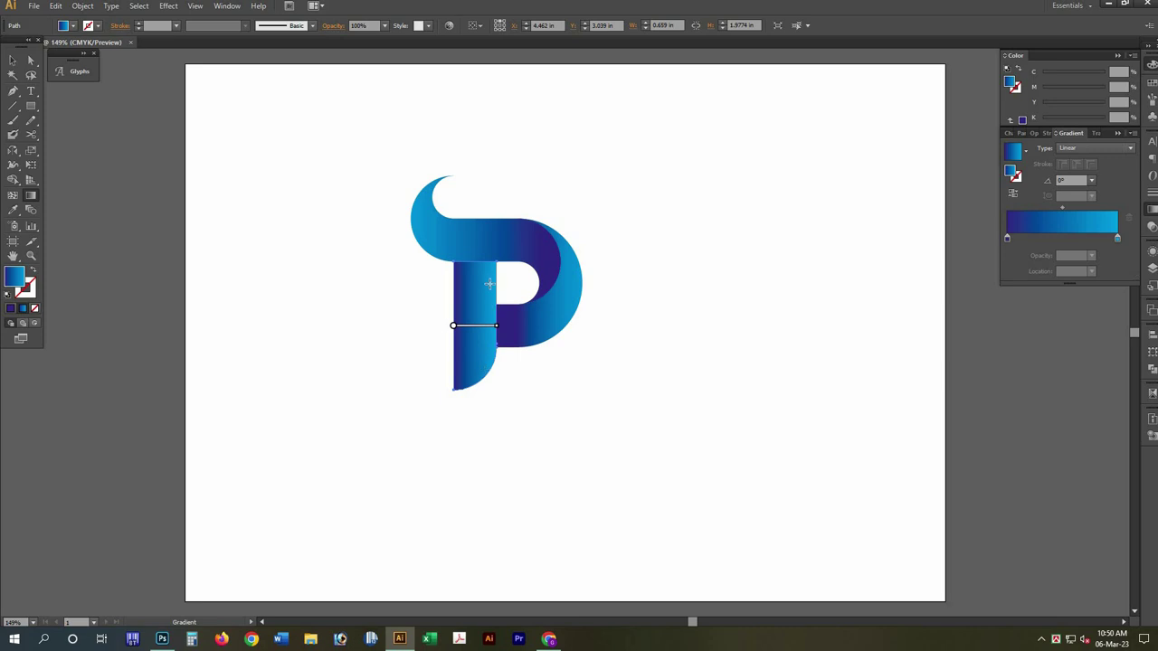
drag(487, 276, 487, 379)
drag(476, 287, 470, 308)
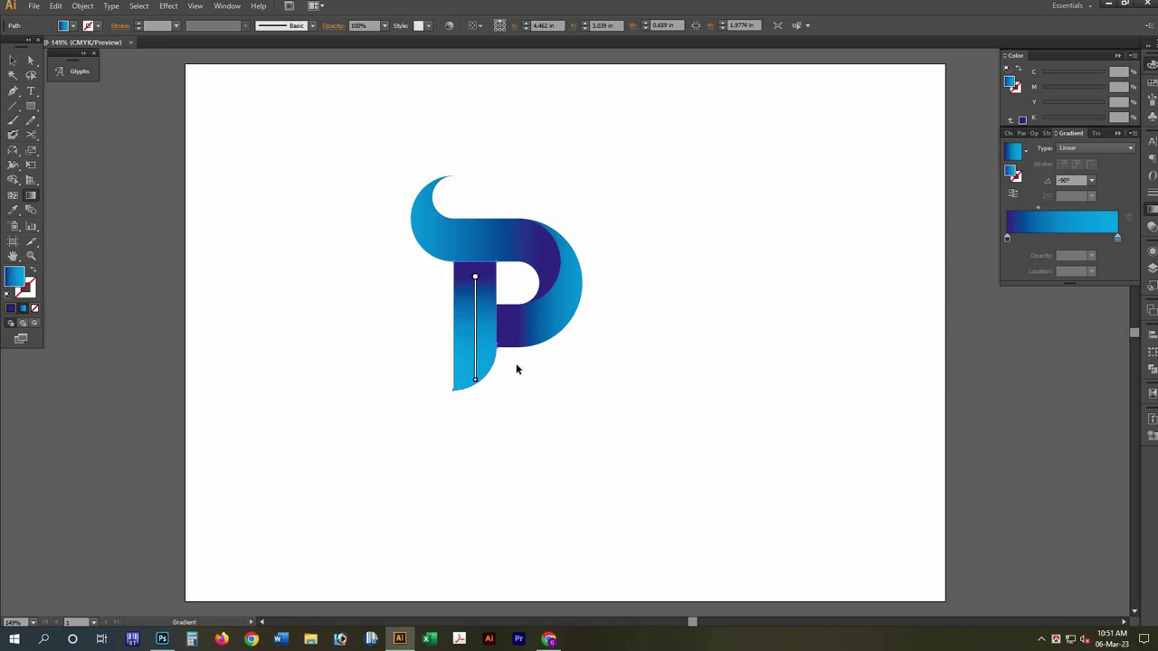
Select the whole logo, cut it, and paste it back in front.
key(v)
click(663, 461)
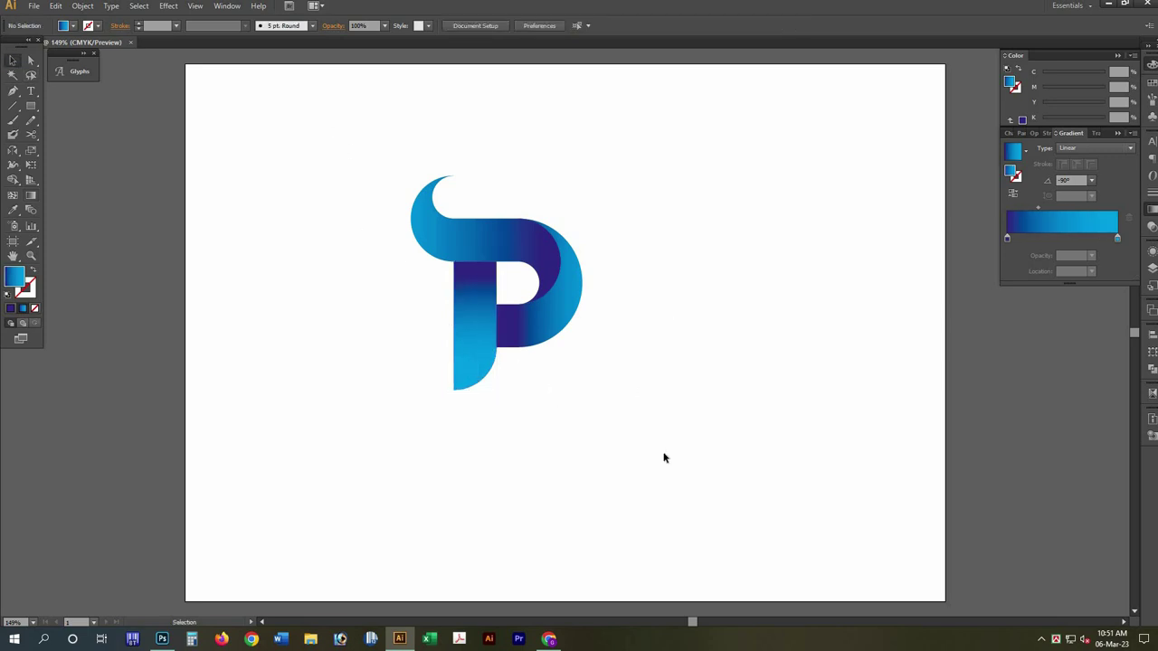
key(ctrl+a)
key(ctrl+x)
key(ctrl+f)
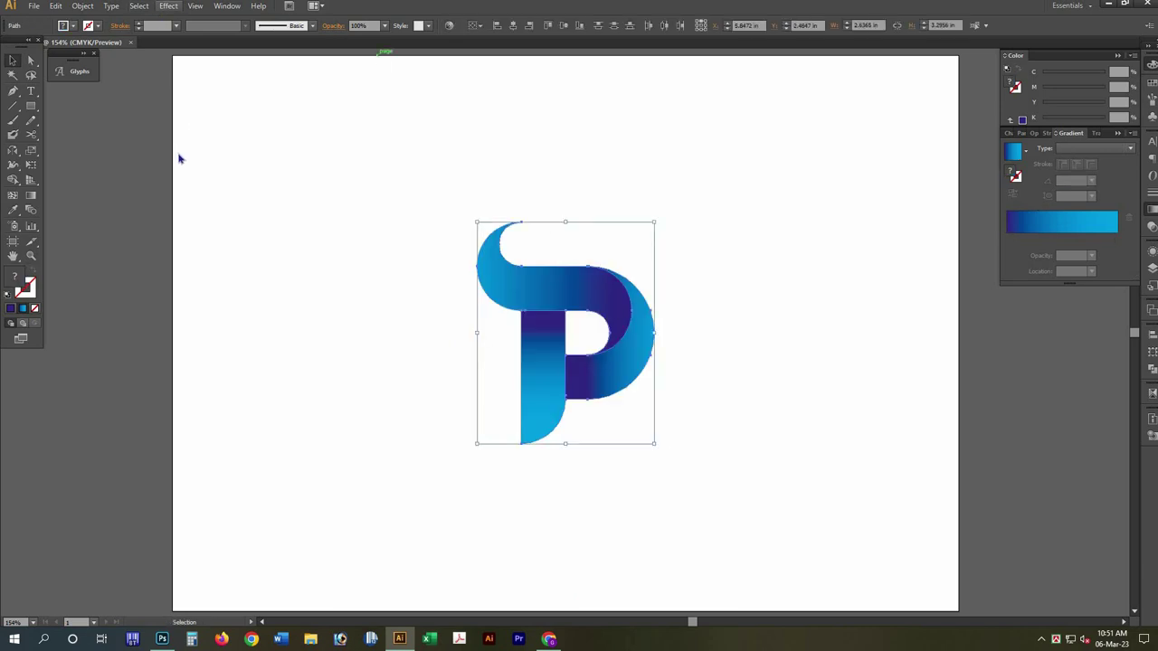
Give the P logo a 75% Multiply drop shadow (0.1 in offsets, 0.07 in blur), then zoom in.
click(168, 6)
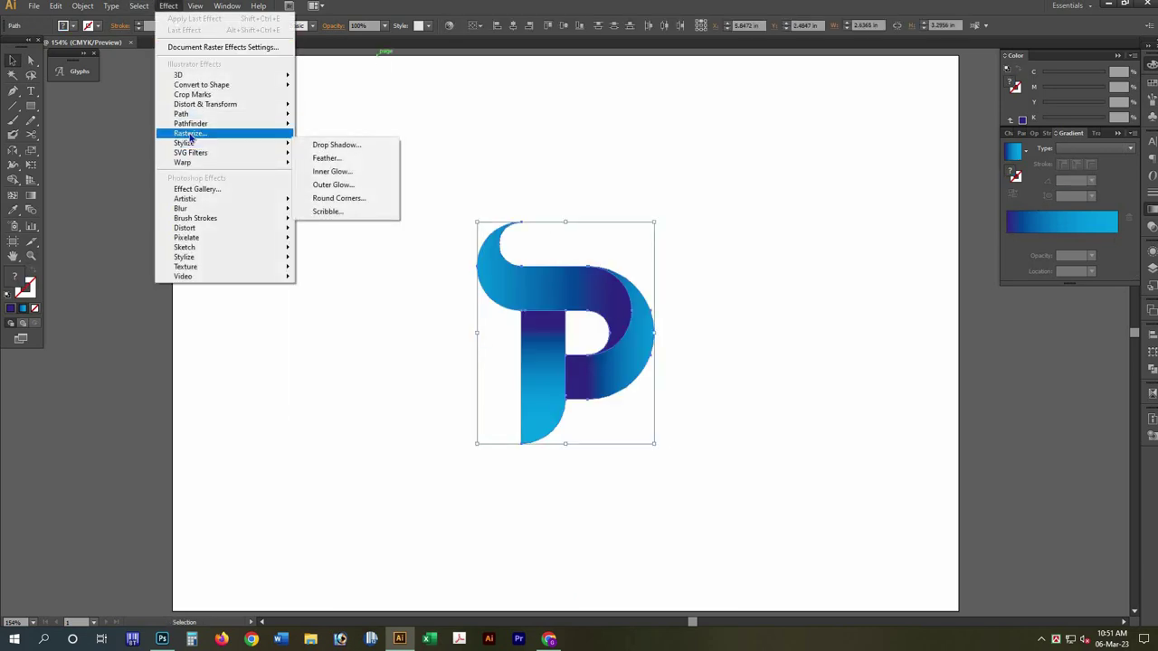
mouse_move(184, 143)
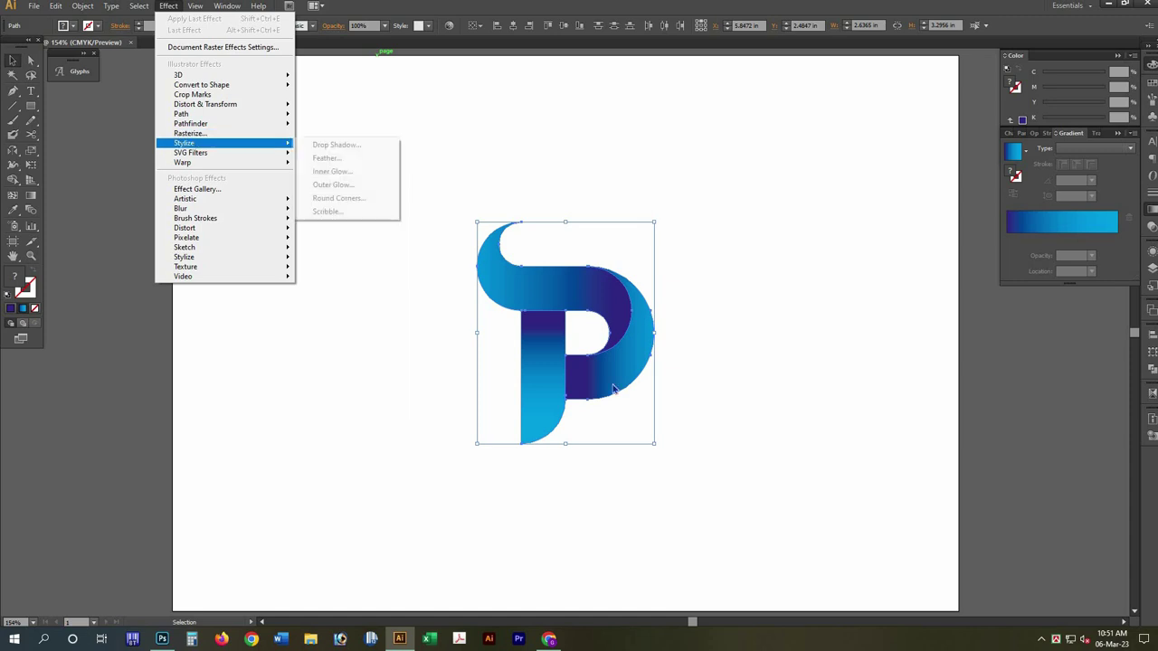
click(327, 142)
click(931, 481)
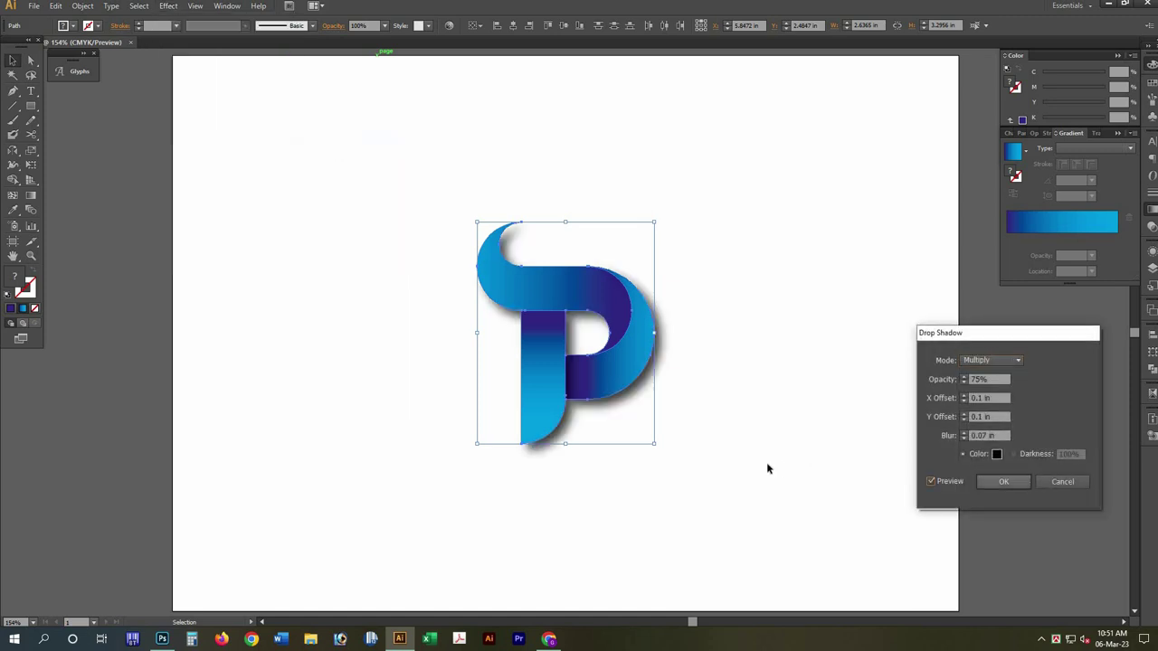
key(Return)
click(741, 364)
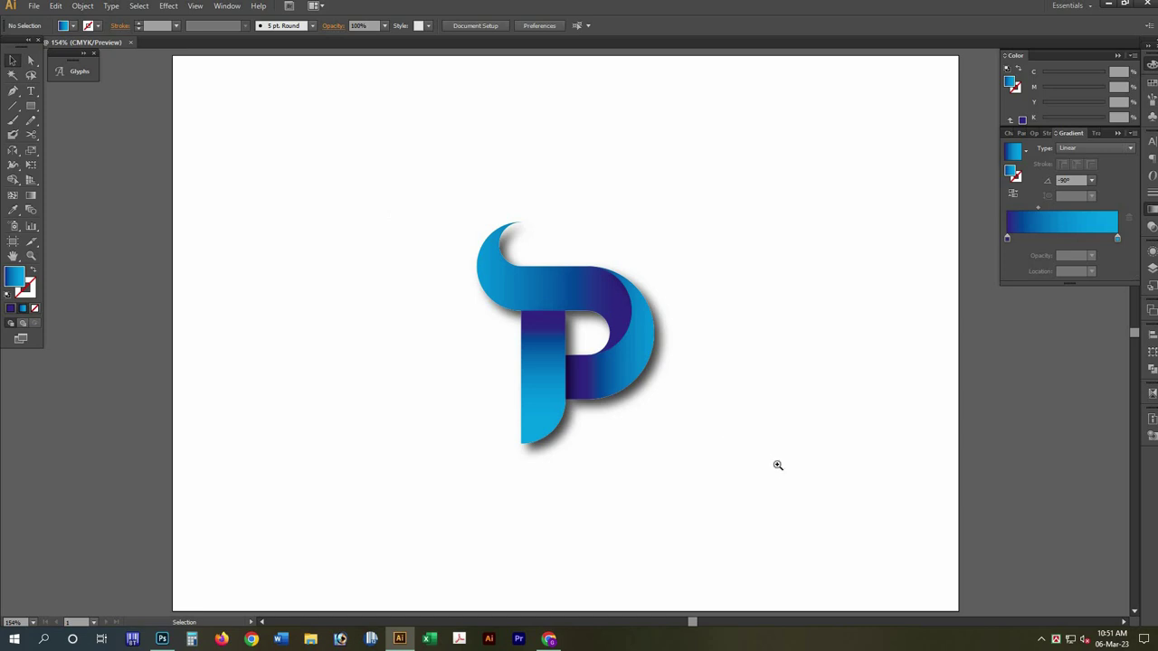
drag(409, 187, 765, 459)
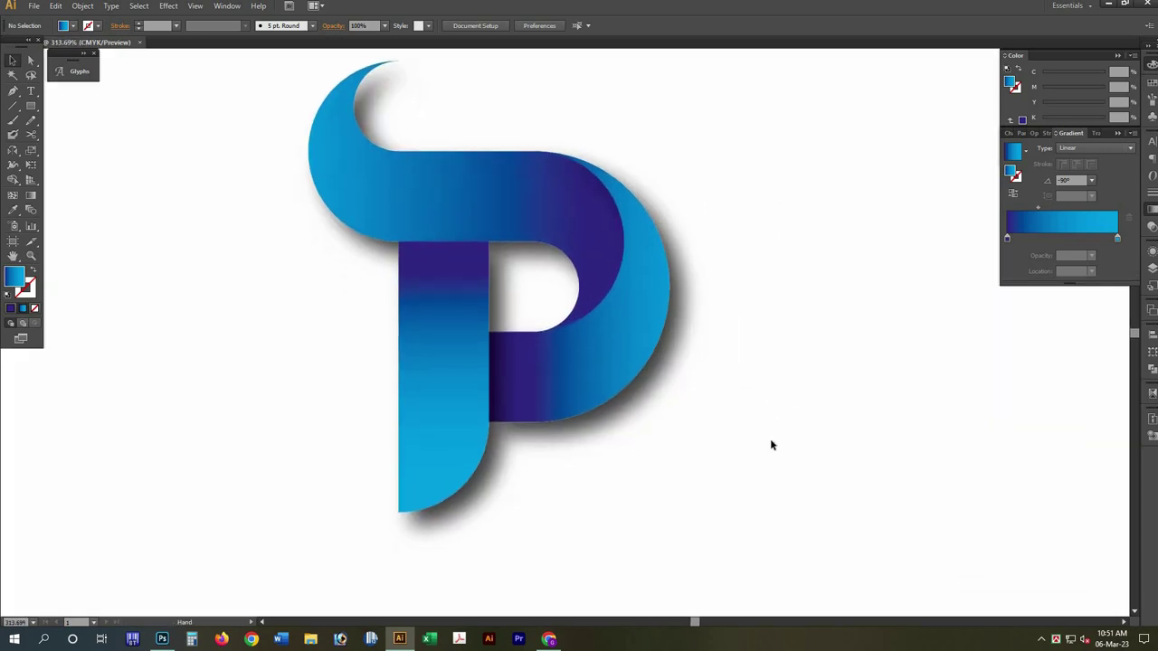